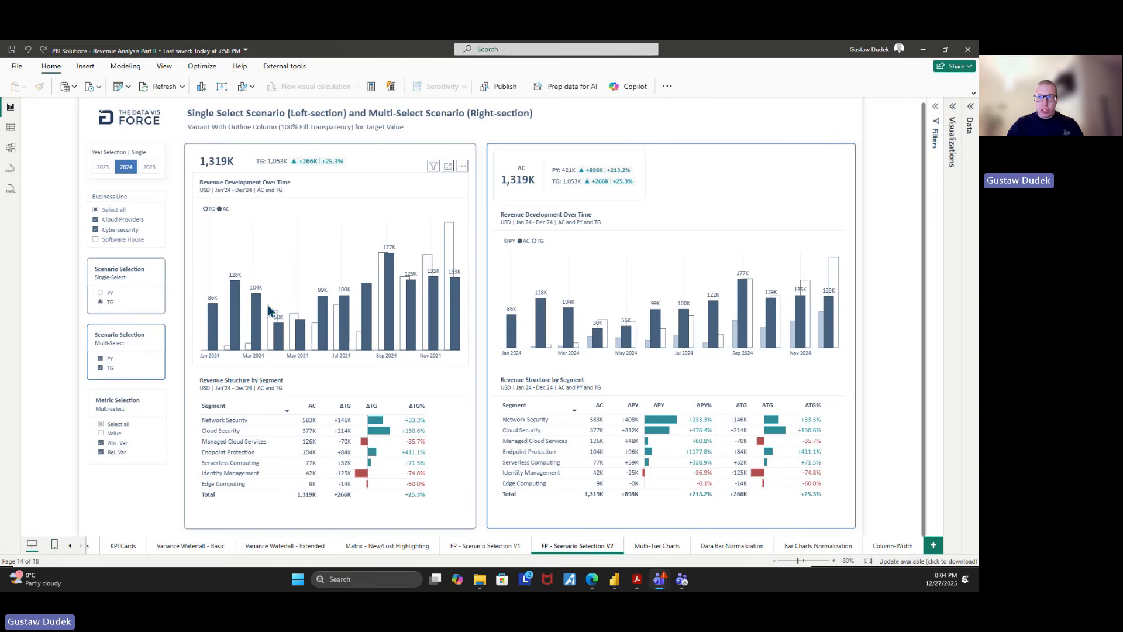
Try out the single-select and multi-select Scenario Selection slicers, switching PY off and back on in the multi-select one
left_click(124, 271)
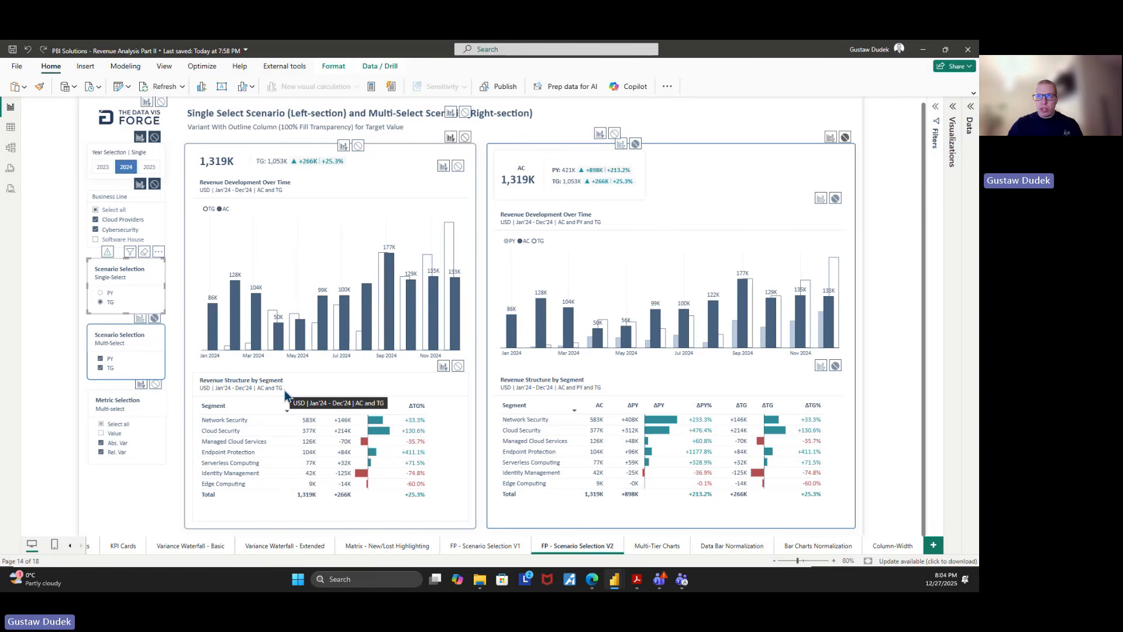
left_click(109, 292)
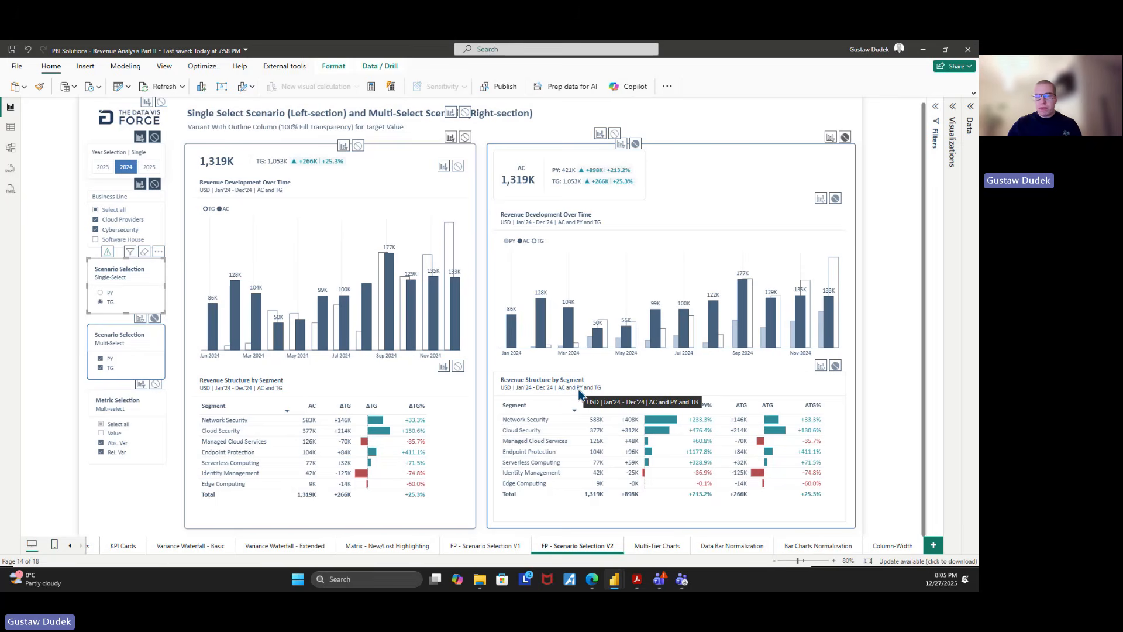
left_click(113, 339)
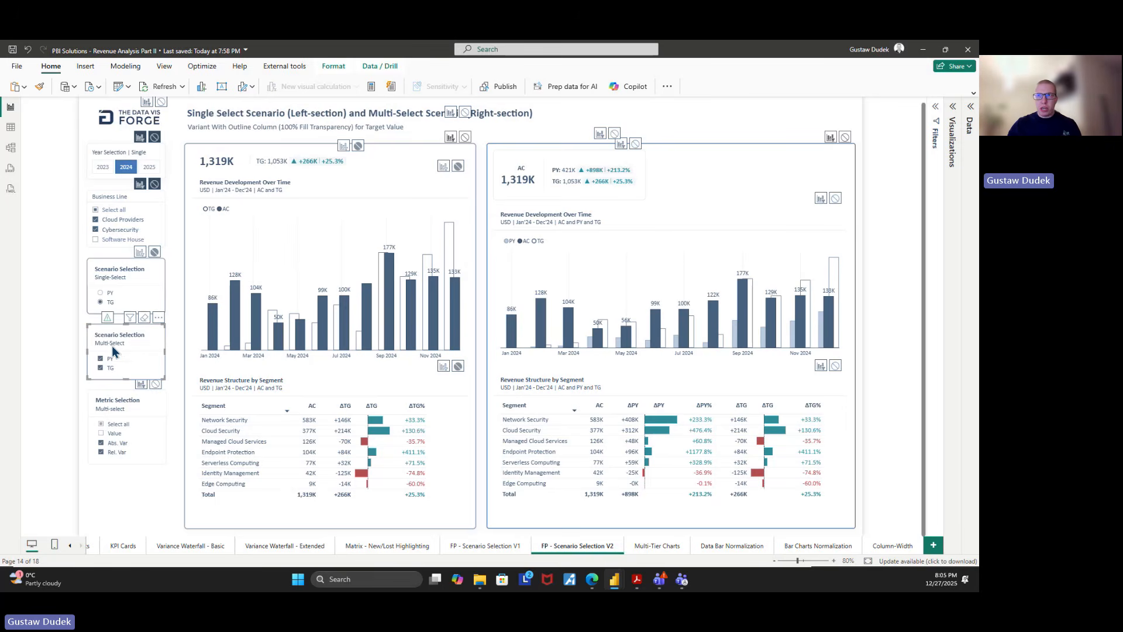
left_click(111, 360)
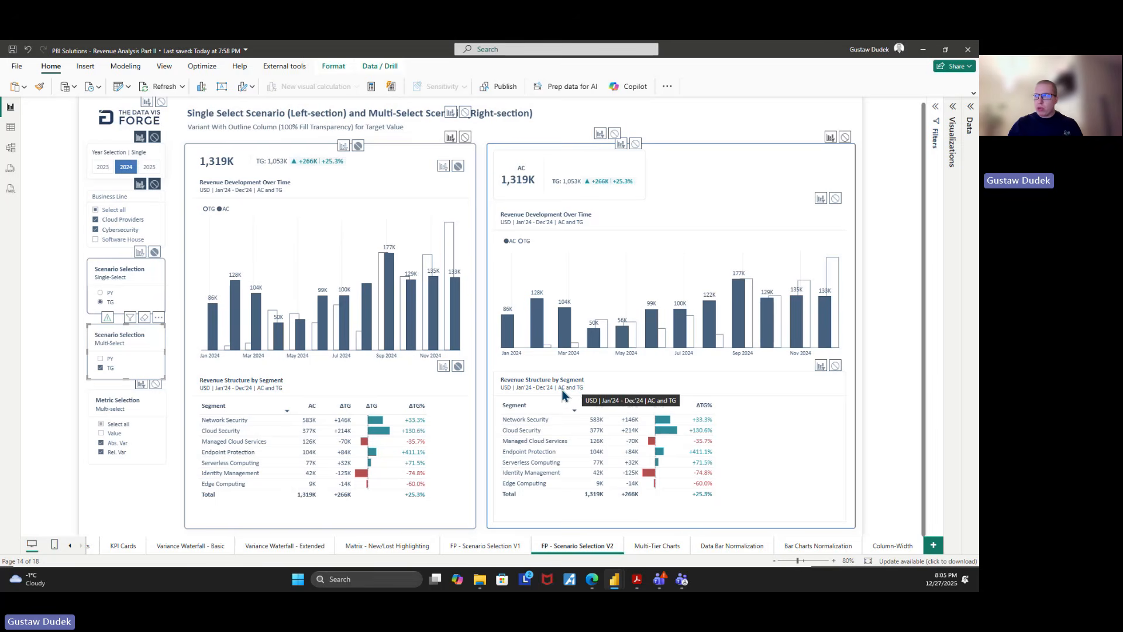
left_click(100, 358)
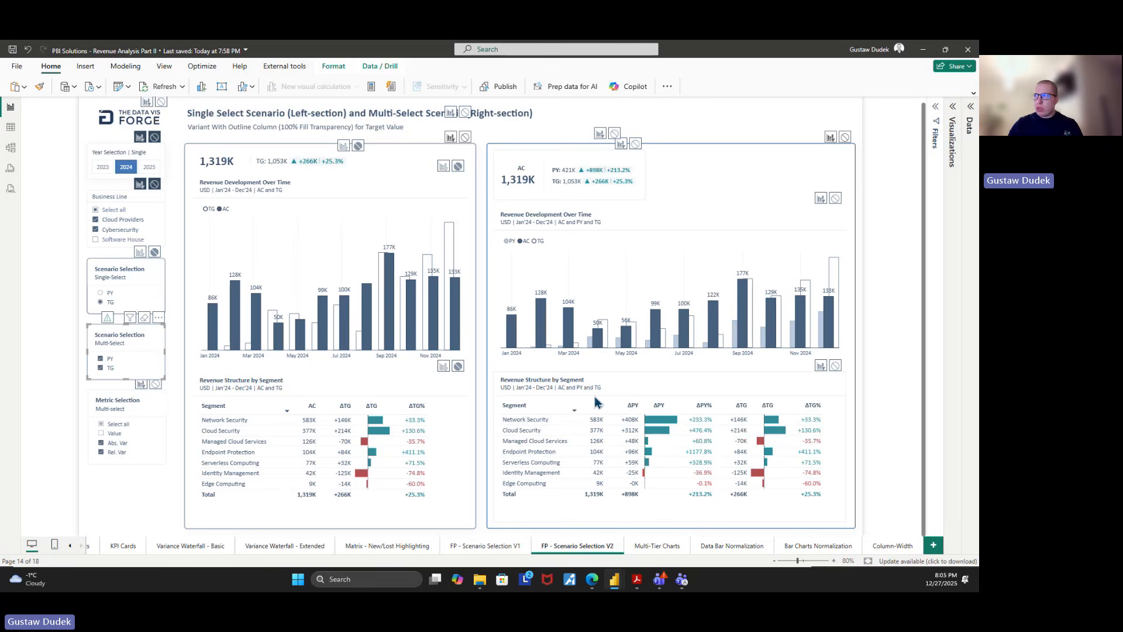
Check which field drives the subtitle of the Revenue Structure by Segment matrix in the single-select section, leaving the setting unchanged
left_click(425, 382)
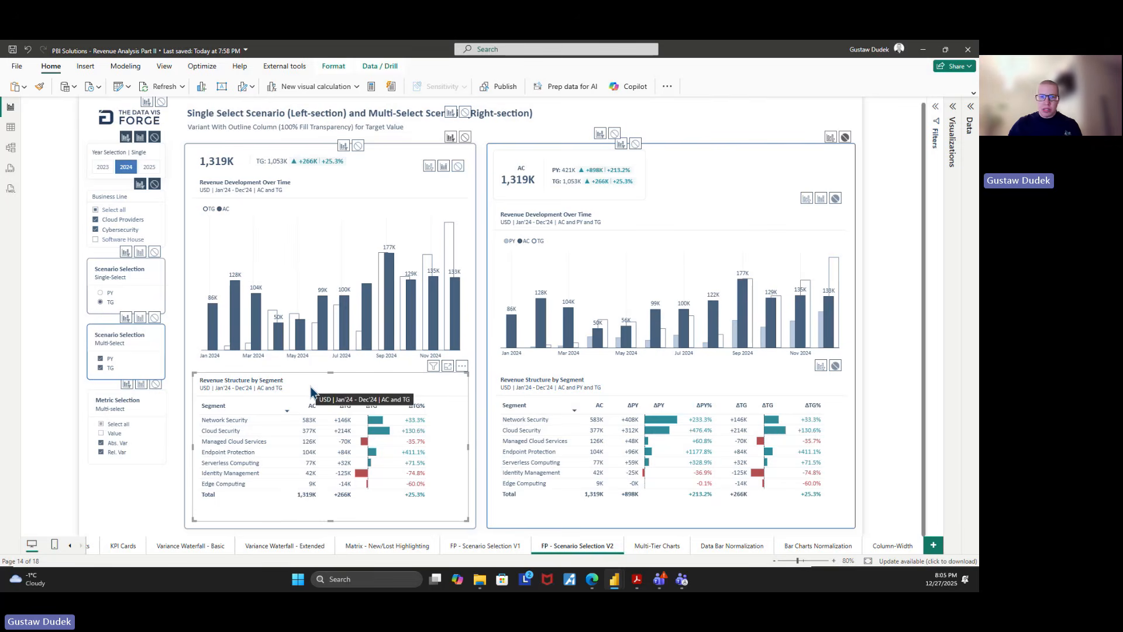
left_click(954, 138)
left_click(969, 127)
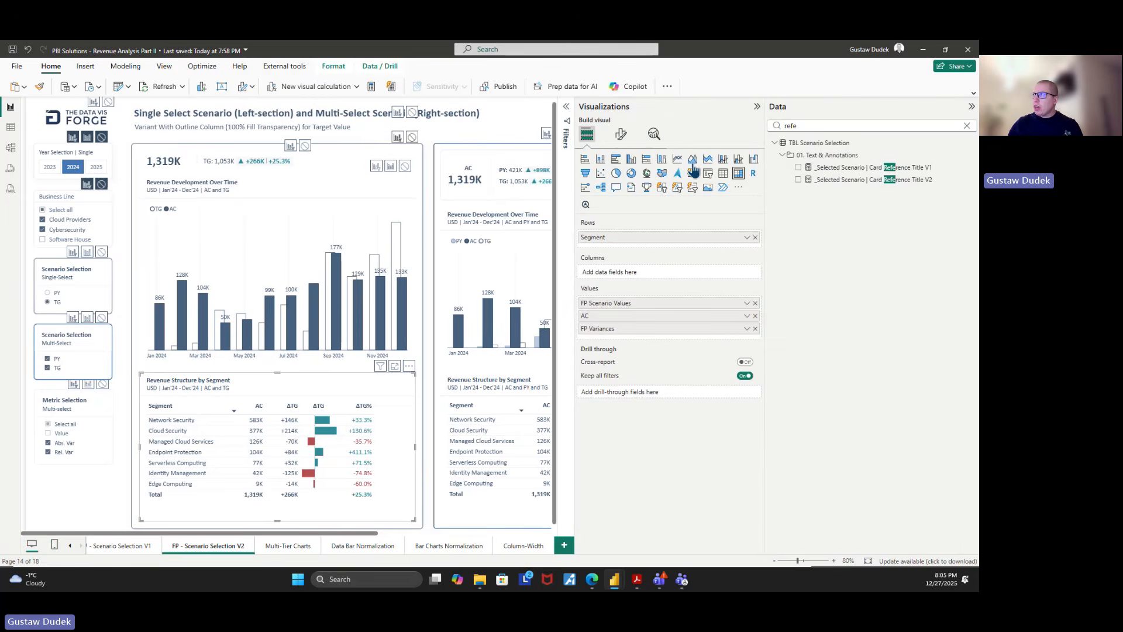
left_click(620, 134)
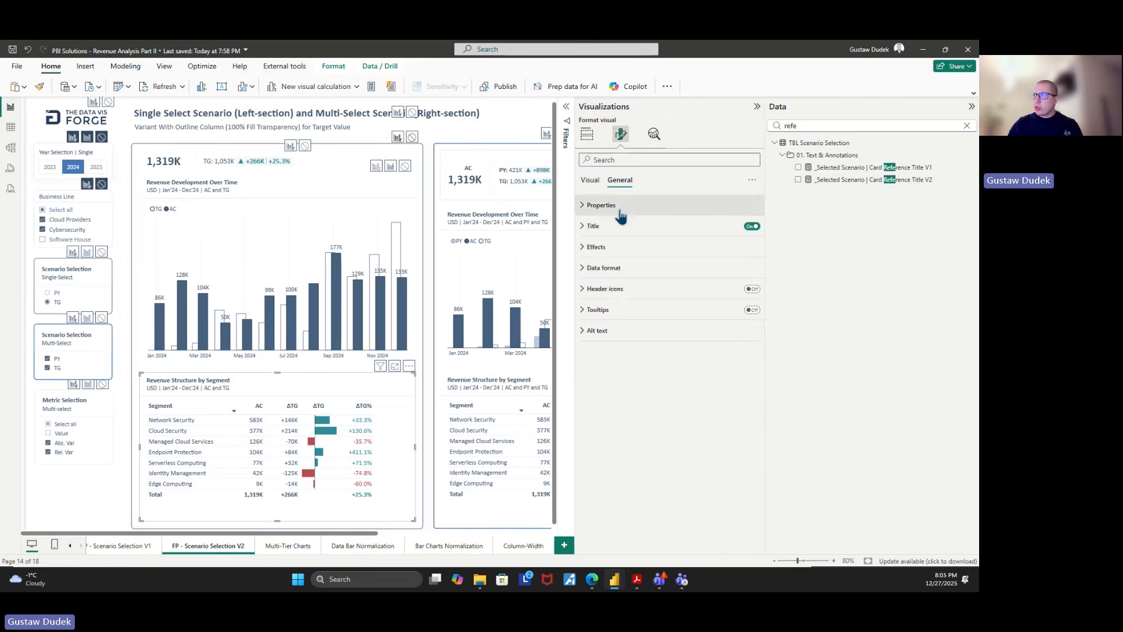
left_click(616, 229)
left_click(602, 468)
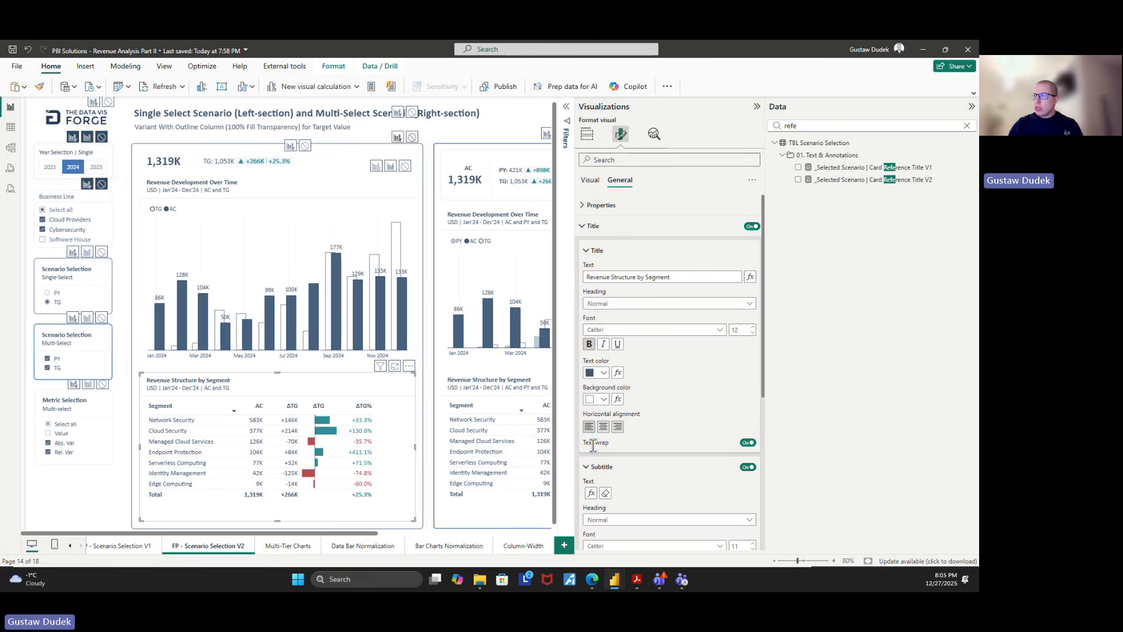
left_click(591, 493)
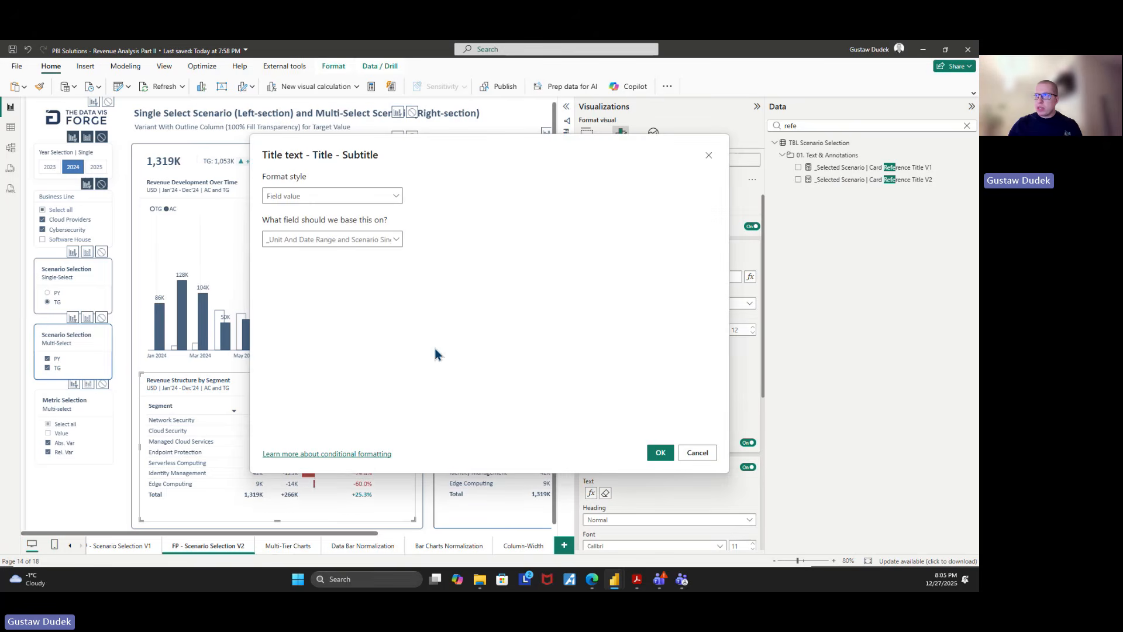
left_click(710, 457)
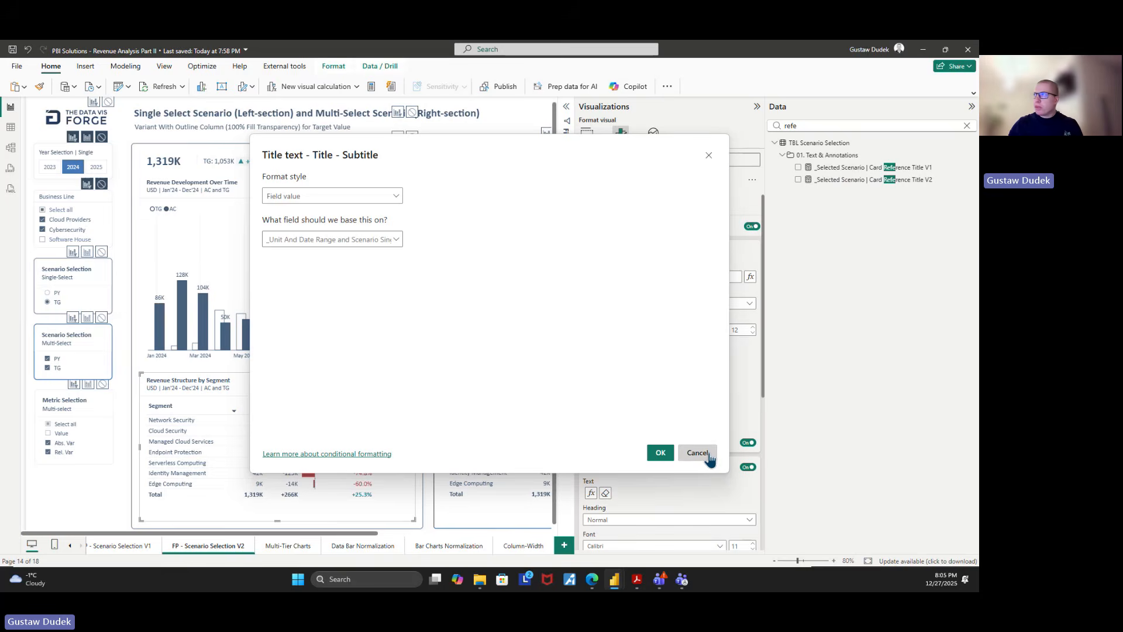
Search the data fields for "scenario ti" and recheck the source field of the matrix subtitle
left_click_drag(832, 126, 728, 126)
type("scenari")
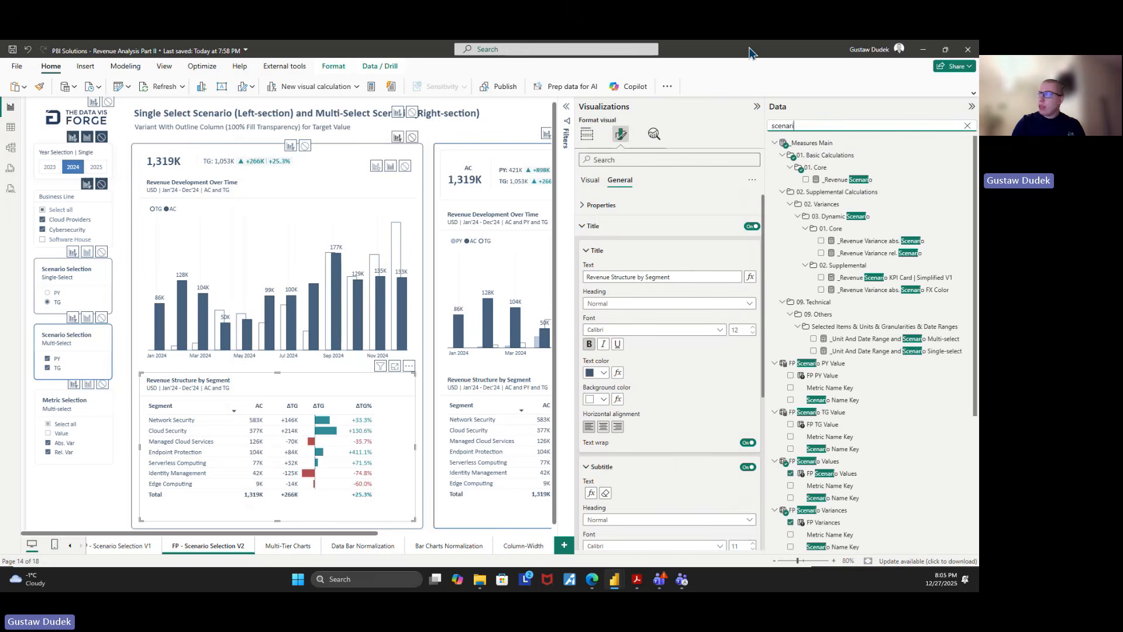
type("o ti")
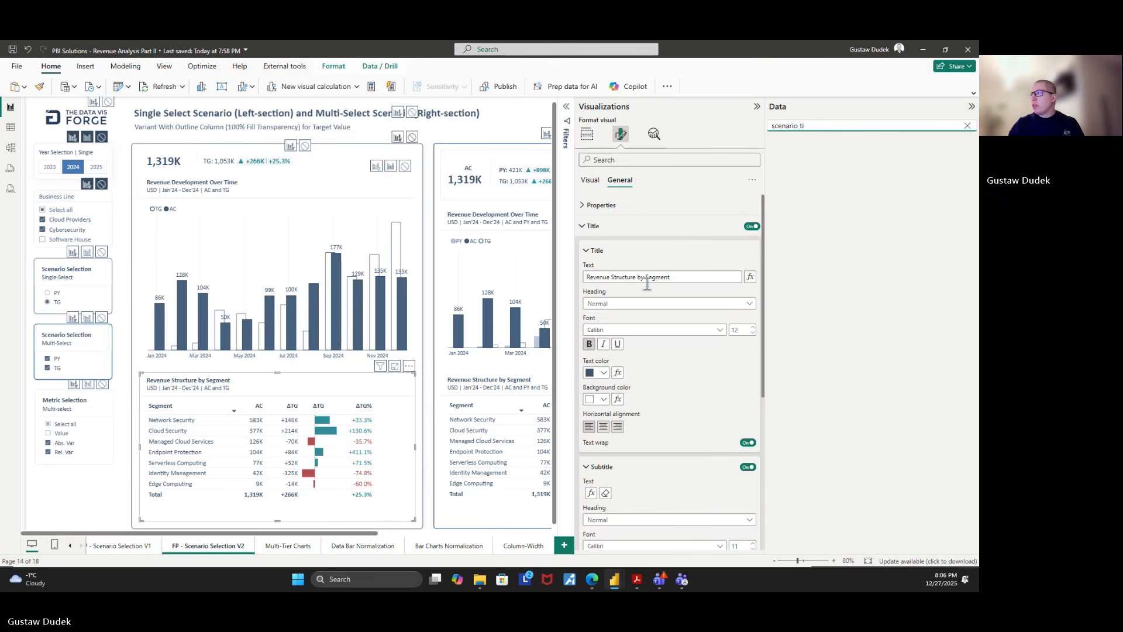
left_click(591, 493)
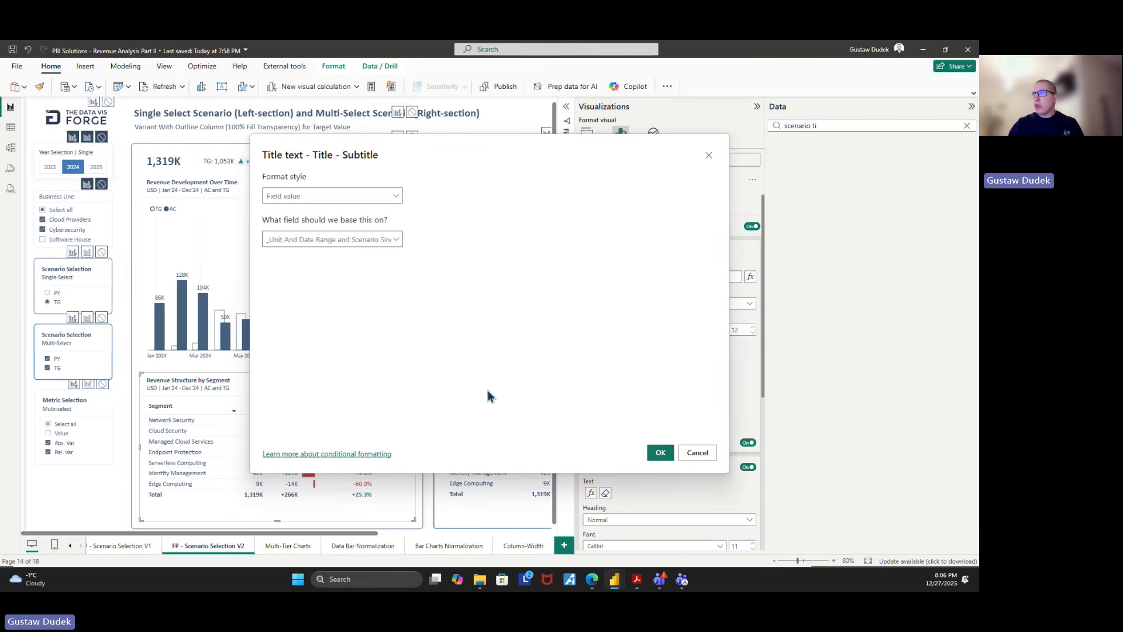
left_click(697, 452)
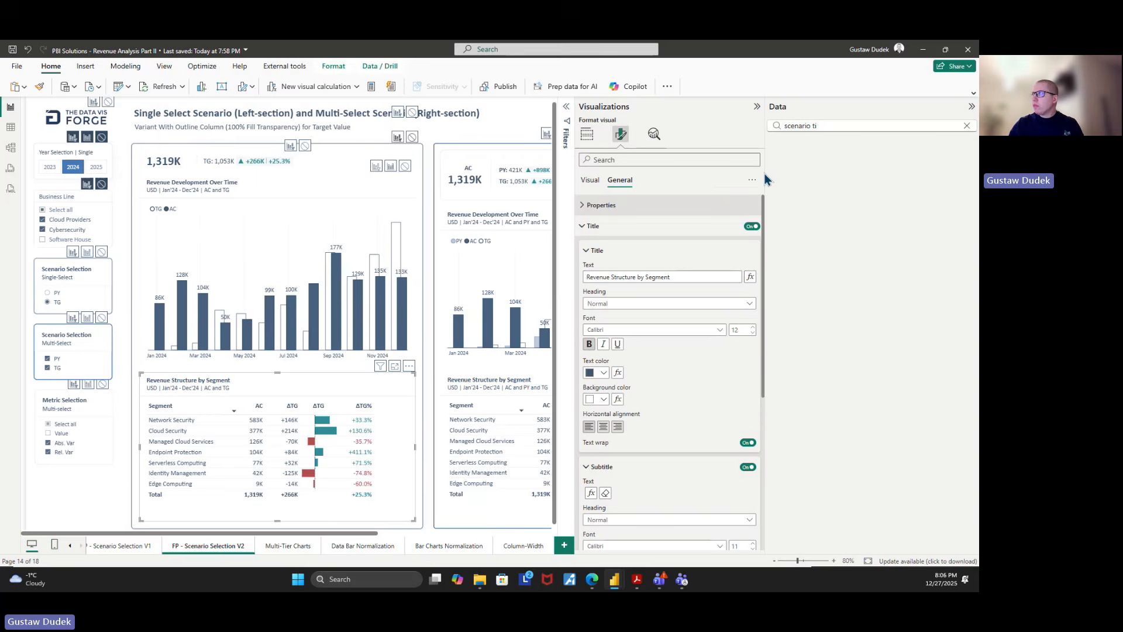
Search the data fields for "scenario sing" and show the formula of the _Unit And Date Range and Scenario Single-select measure
left_click(821, 124)
key("BackSpace")
key("BackSpace")
key("BackSpace")
type("sin")
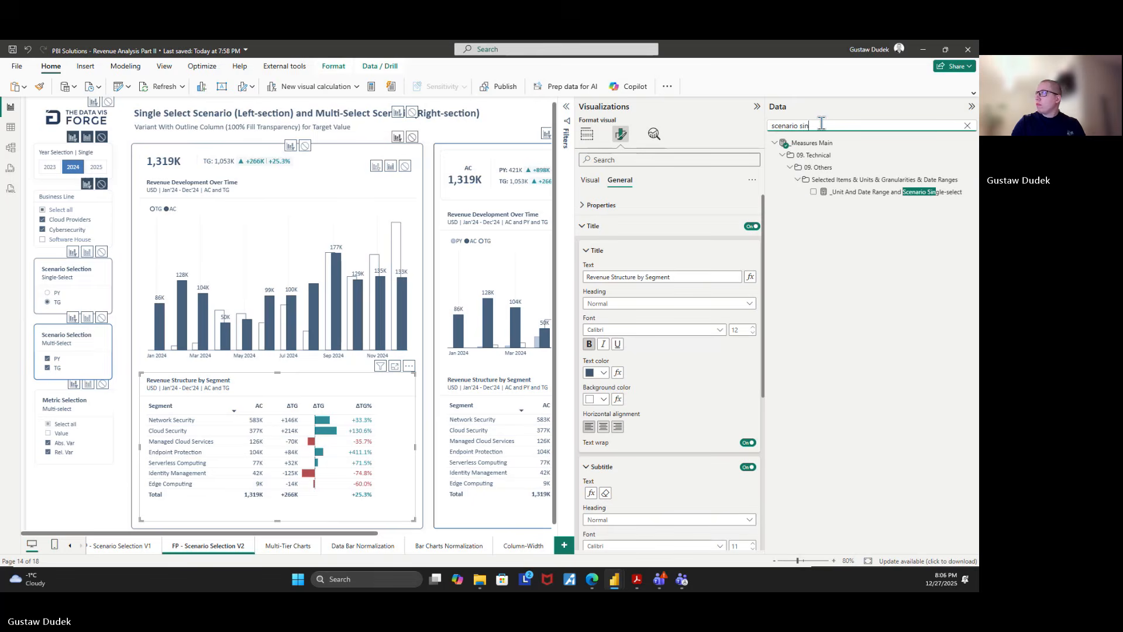
type("g")
left_click(863, 191)
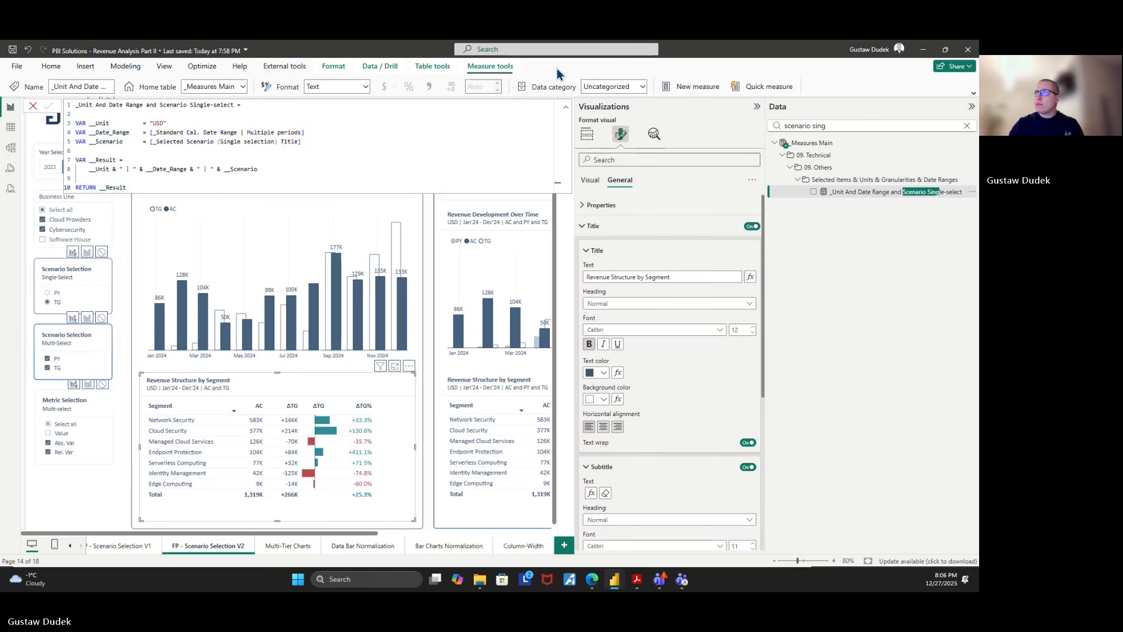
Examine the __Unit, __Date_Range and __Scenario variables and how __Result concatenates them in the subtitle measure
double_click(157, 122)
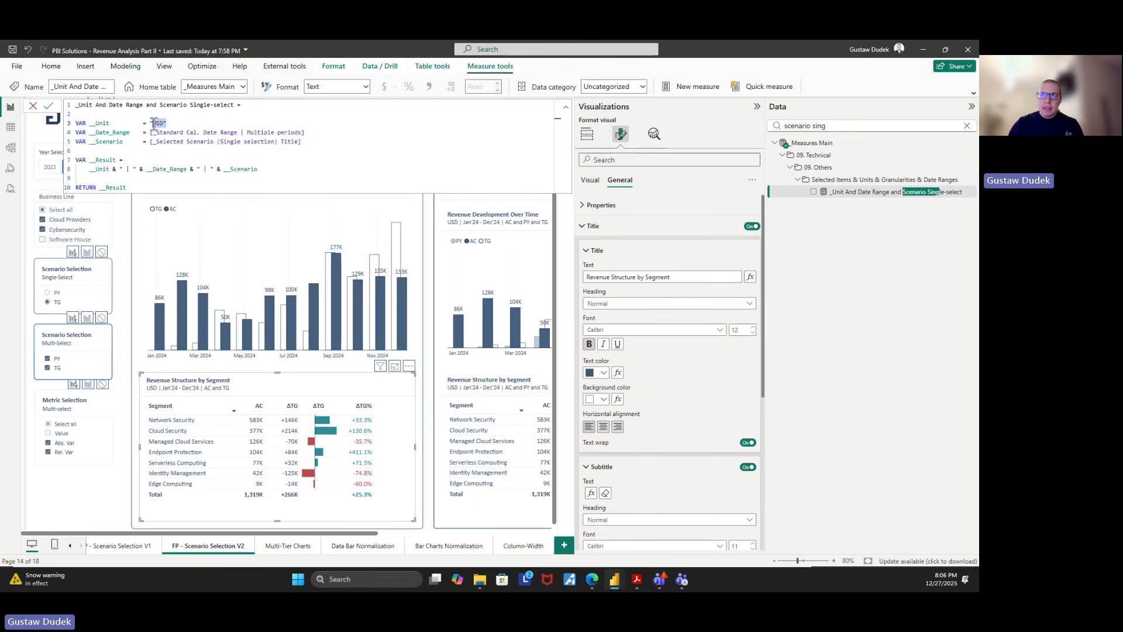
left_click_drag(153, 124, 148, 125)
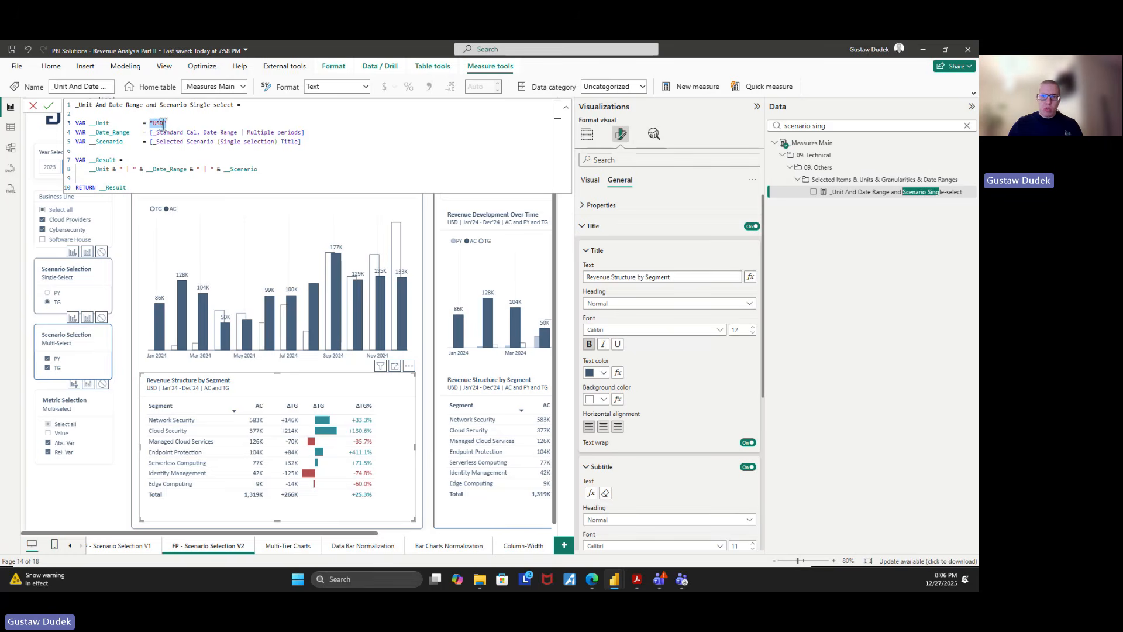
mouse_move(305, 133)
left_mouse_down()
mouse_move(153, 133)
mouse_move(302, 144)
left_mouse_up()
key("ctrl+c")
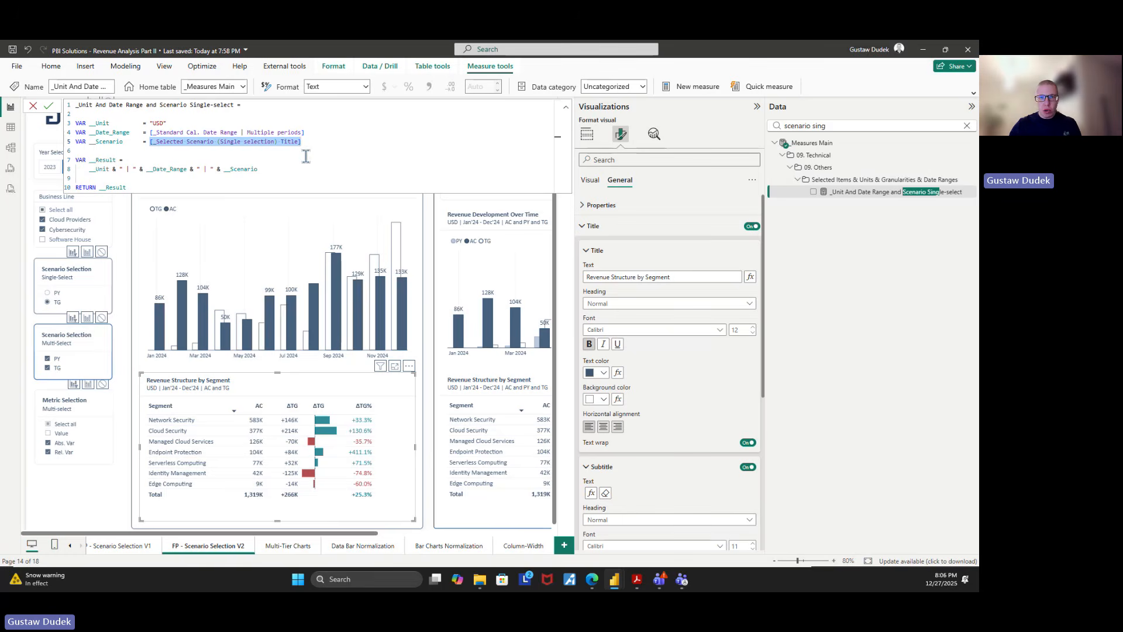
double_click(93, 169)
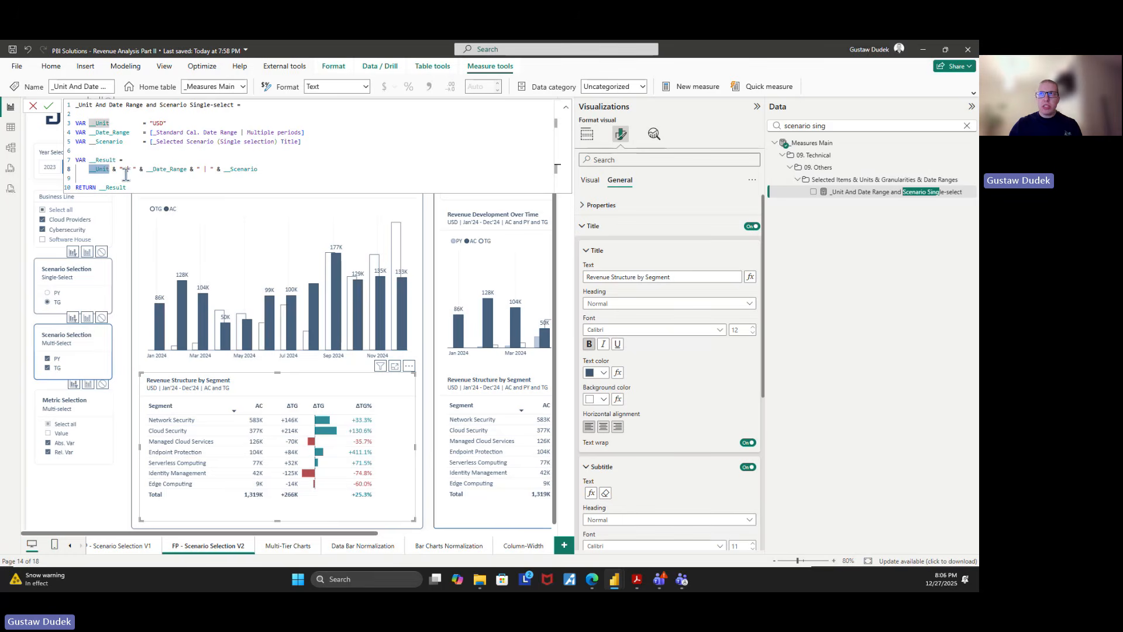
left_click(126, 169)
Copy the measure name referenced by __Scenario, search for _Selected Scenario (Single selection) Title and show its full formula
left_click_drag(146, 171, 154, 145)
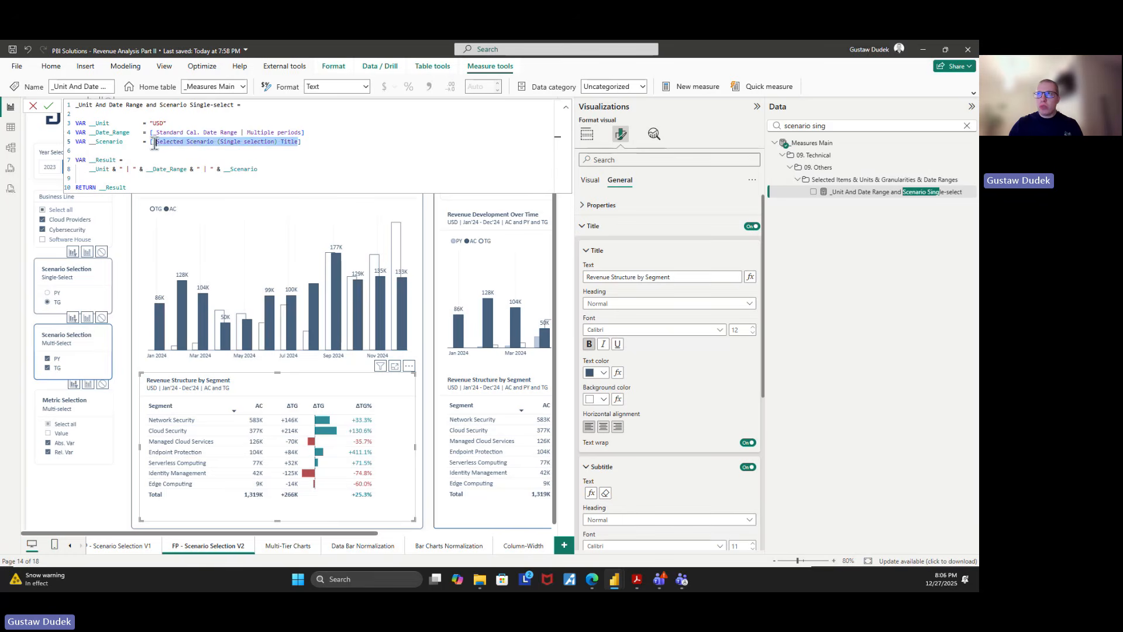
left_click(289, 162)
left_click(565, 108)
left_click(803, 123)
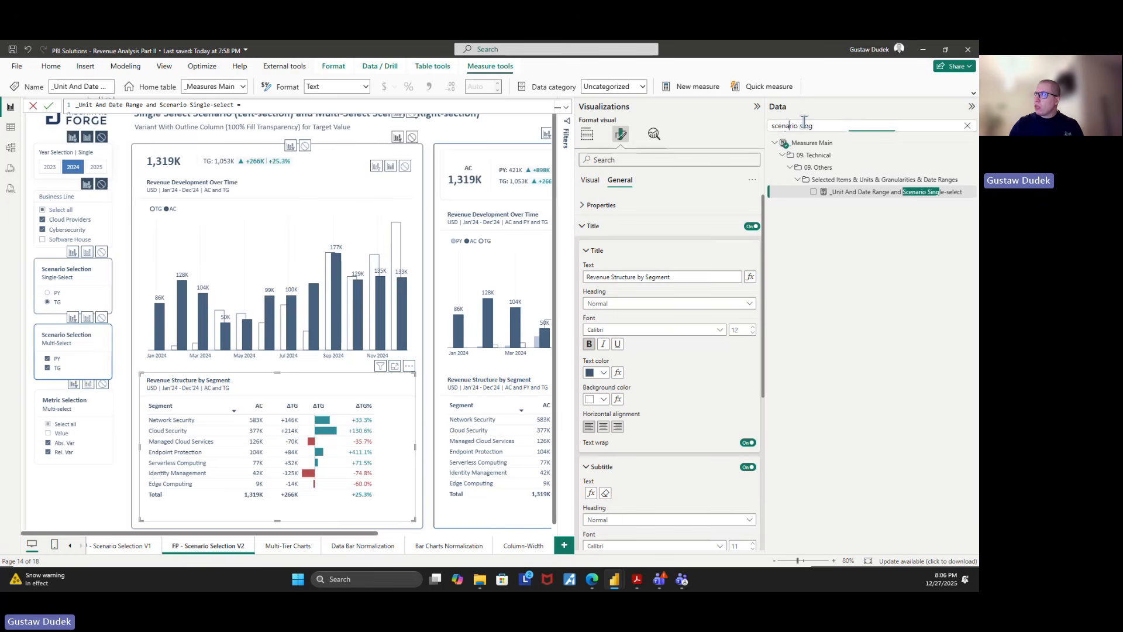
key("ctrl+a")
key("ctrl+v")
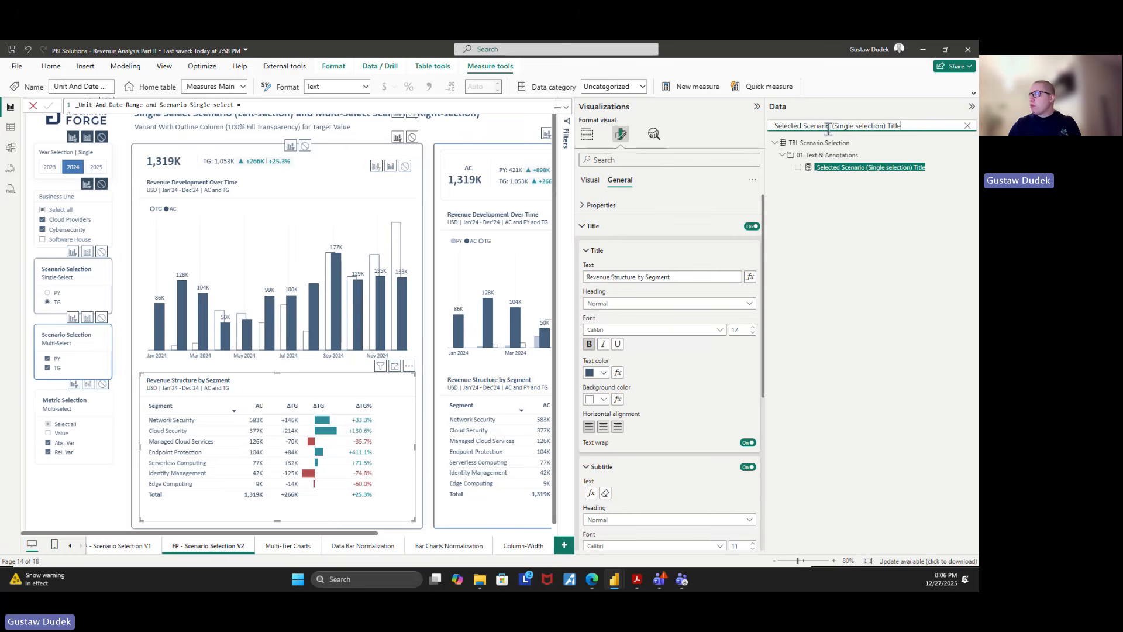
left_click(856, 168)
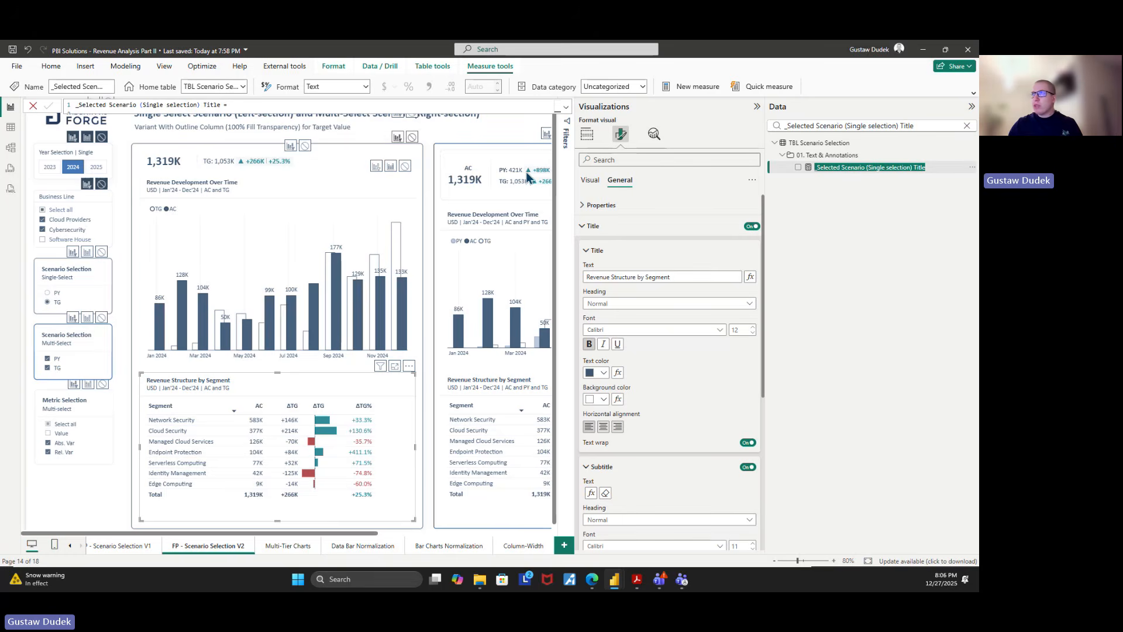
left_click(566, 108)
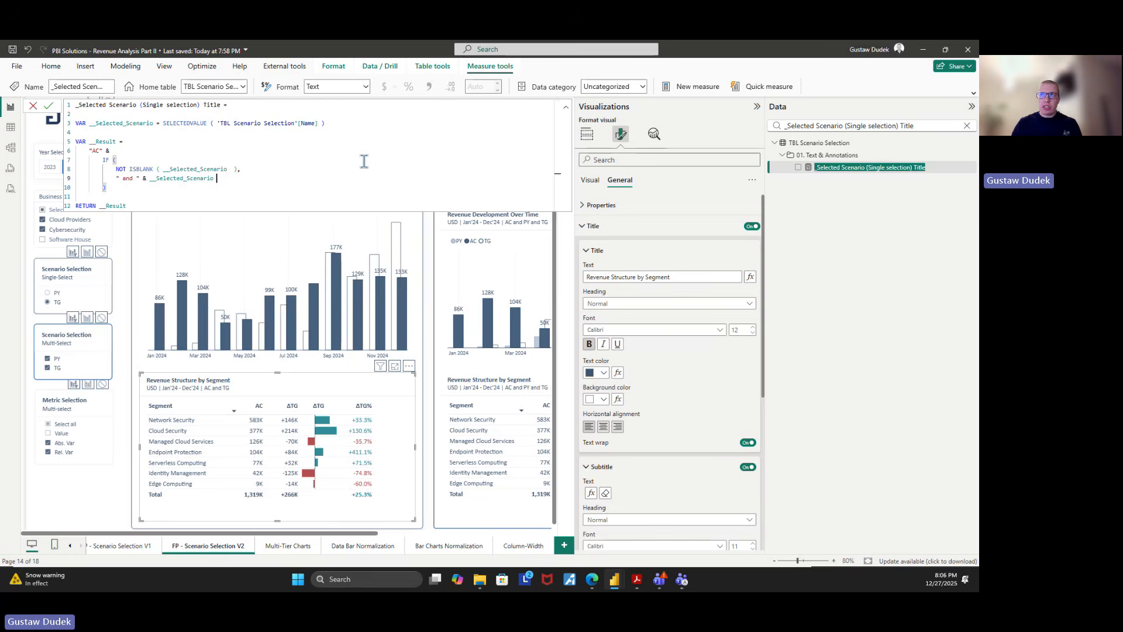
Examine the SELECTEDVALUE expression on 'TBL Scenario Selection'[Name] that defines the __Selected_Scenario variable
left_click_drag(328, 123, 163, 124)
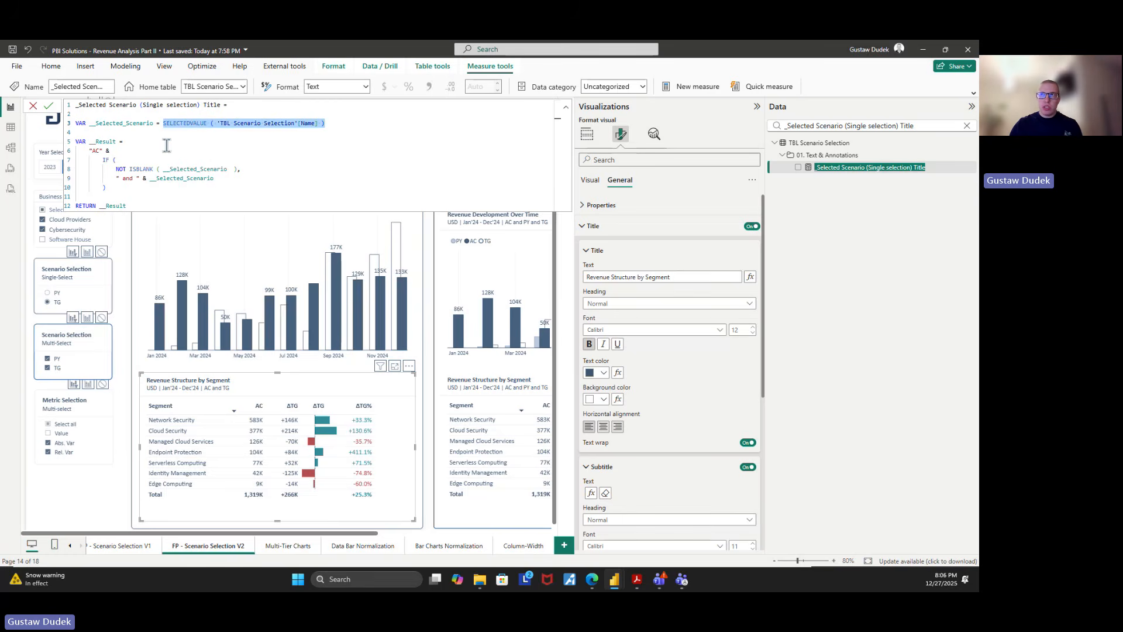
left_click(199, 150)
left_click_drag(318, 124, 217, 126)
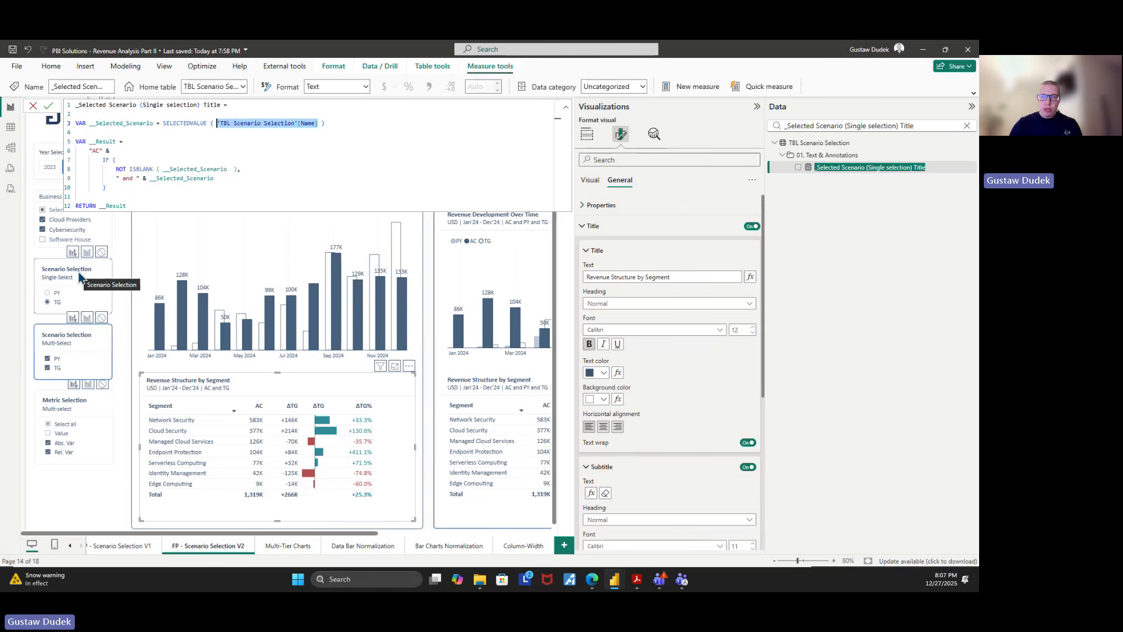
left_click(291, 141)
left_click(311, 141)
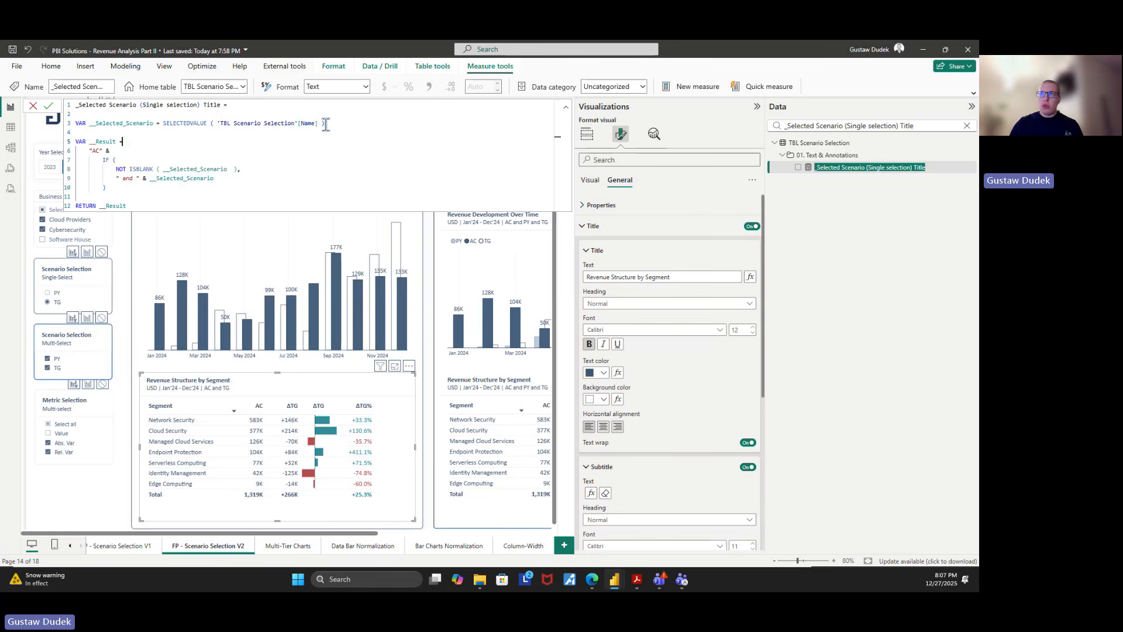
left_click(325, 124)
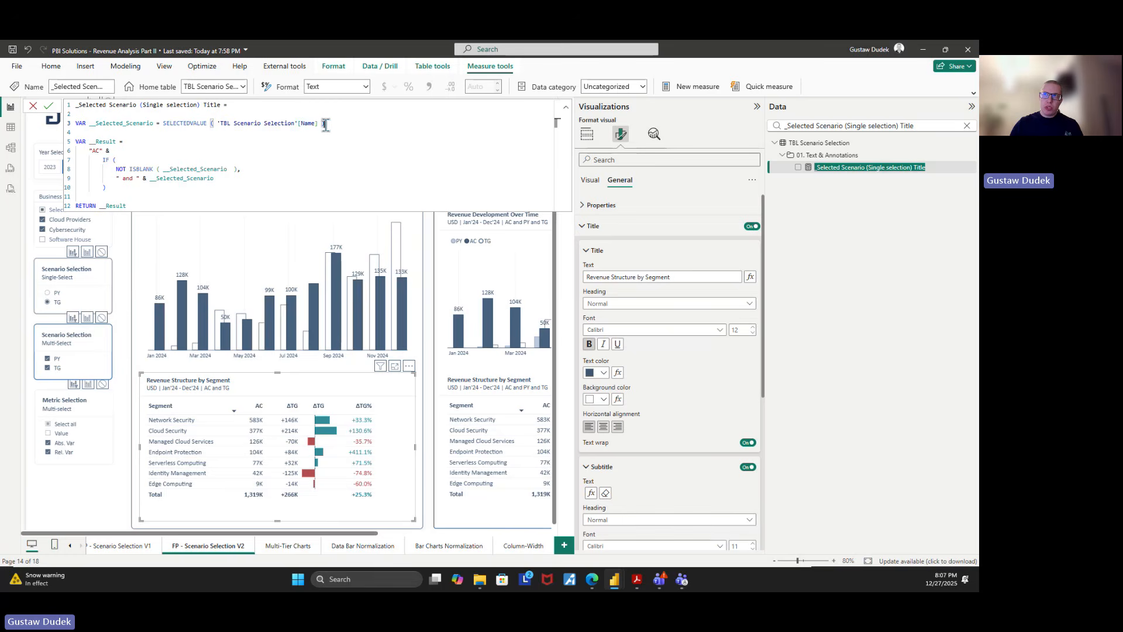
left_click(165, 124, "shift")
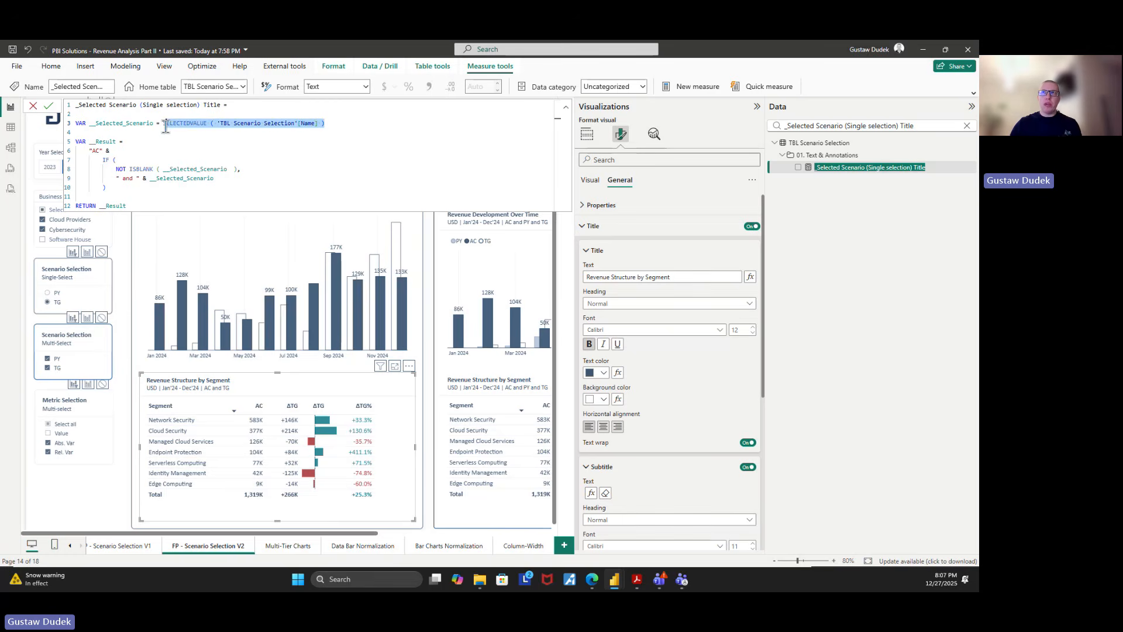
Examine how __Result joins "AC" with the IF and NOT ISBLANK condition that appends " and " and the selected scenario
left_click_drag(88, 151, 107, 151)
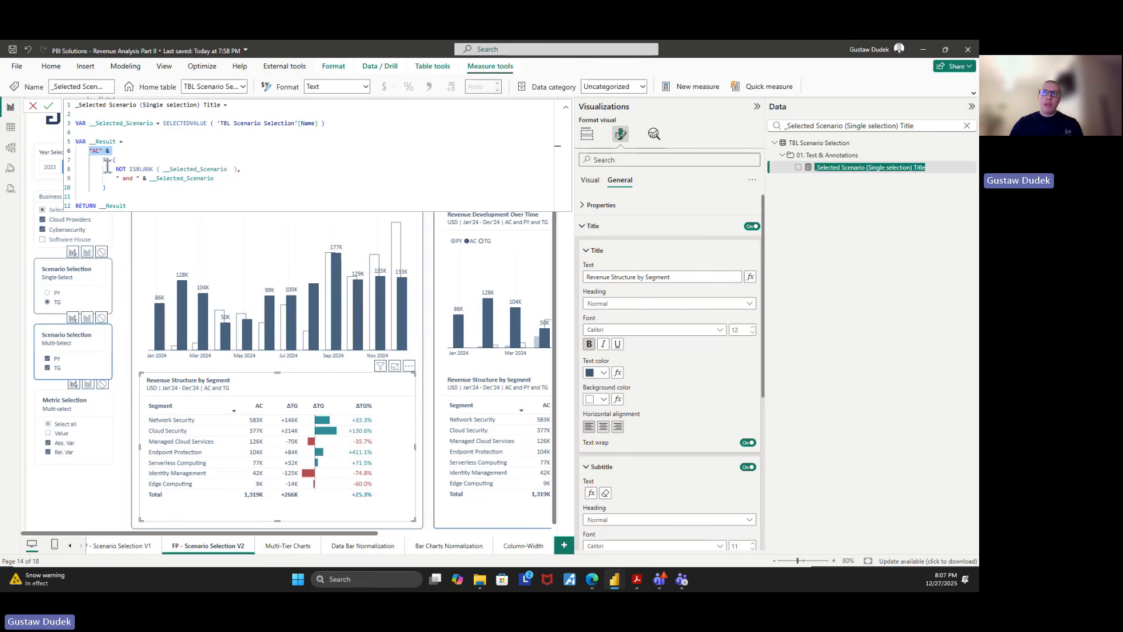
left_click_drag(139, 180, 215, 179)
left_click_drag(163, 125, 341, 122)
left_click(259, 179)
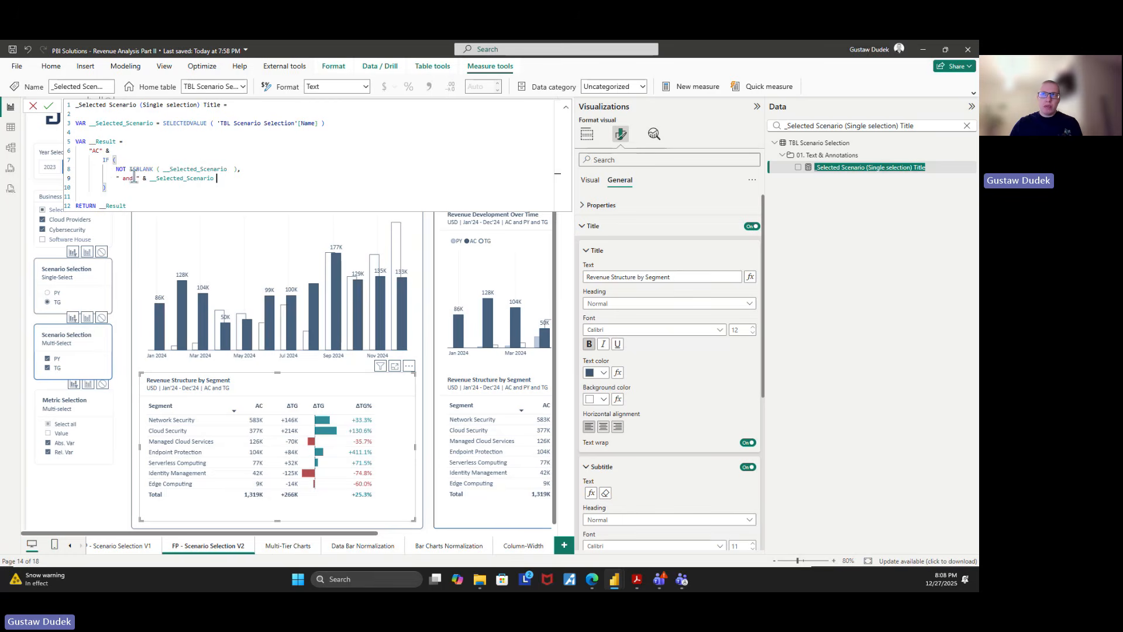
left_click_drag(138, 178, 243, 168)
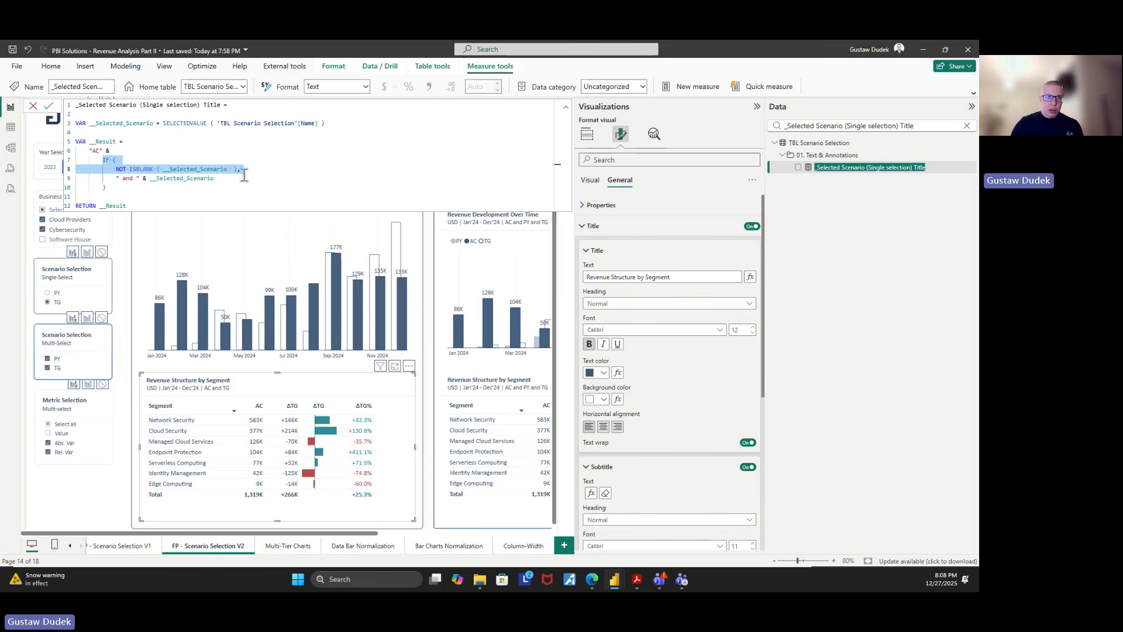
left_click(233, 186)
left_click_drag(162, 124, 335, 121)
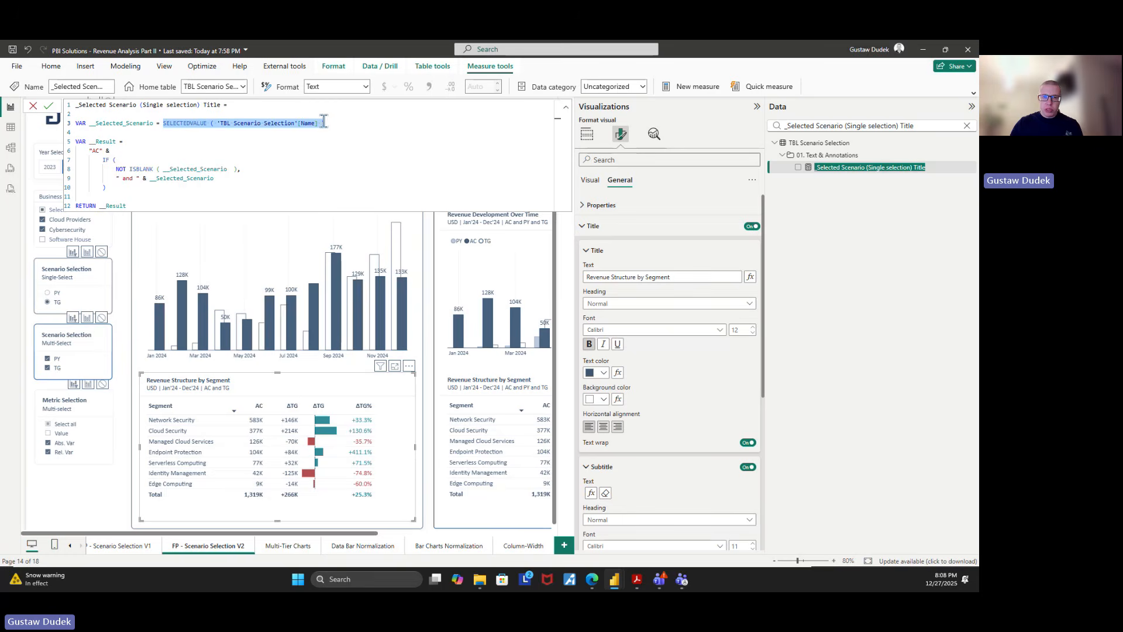
Check which measure drives the subtitle of the multi-select Revenue Structure by Segment table
left_click(565, 111)
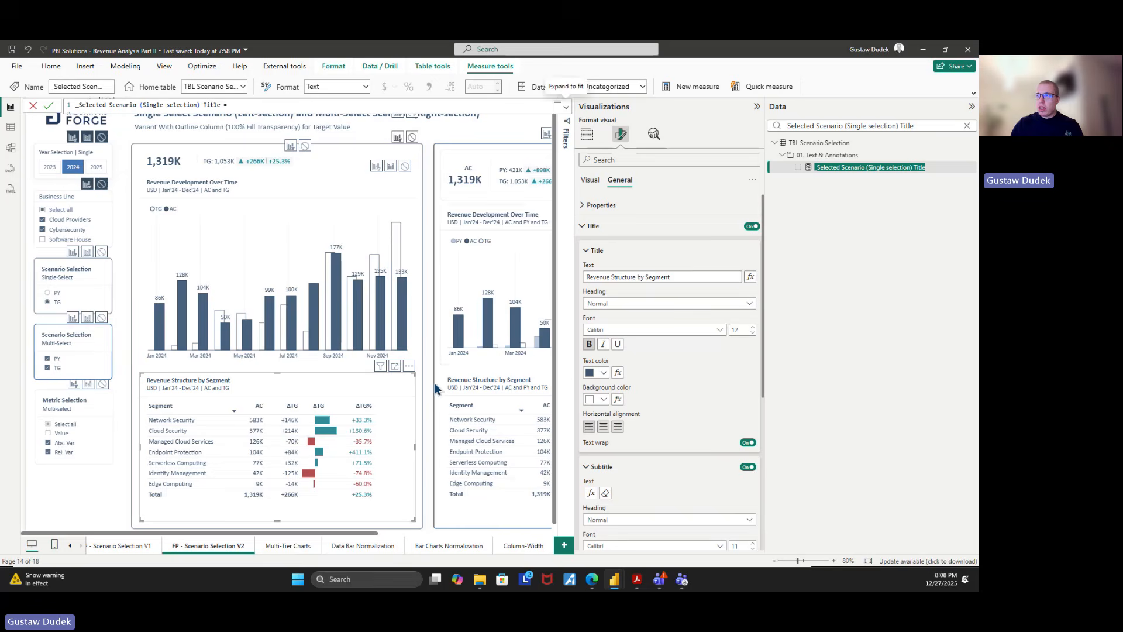
left_click_drag(372, 533, 498, 534)
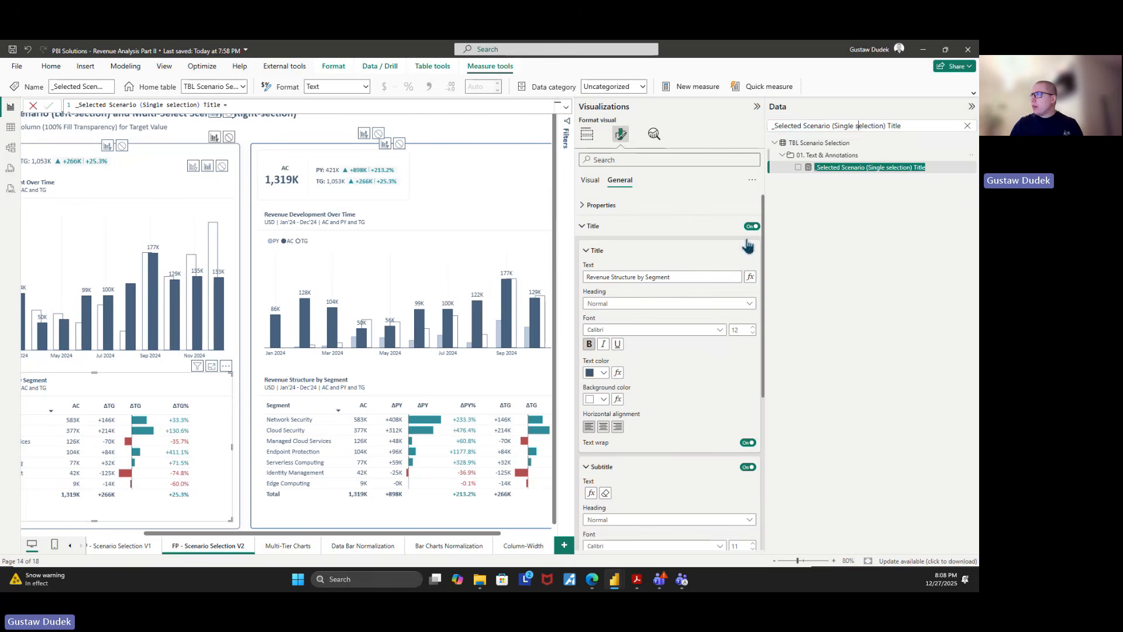
left_click(492, 398)
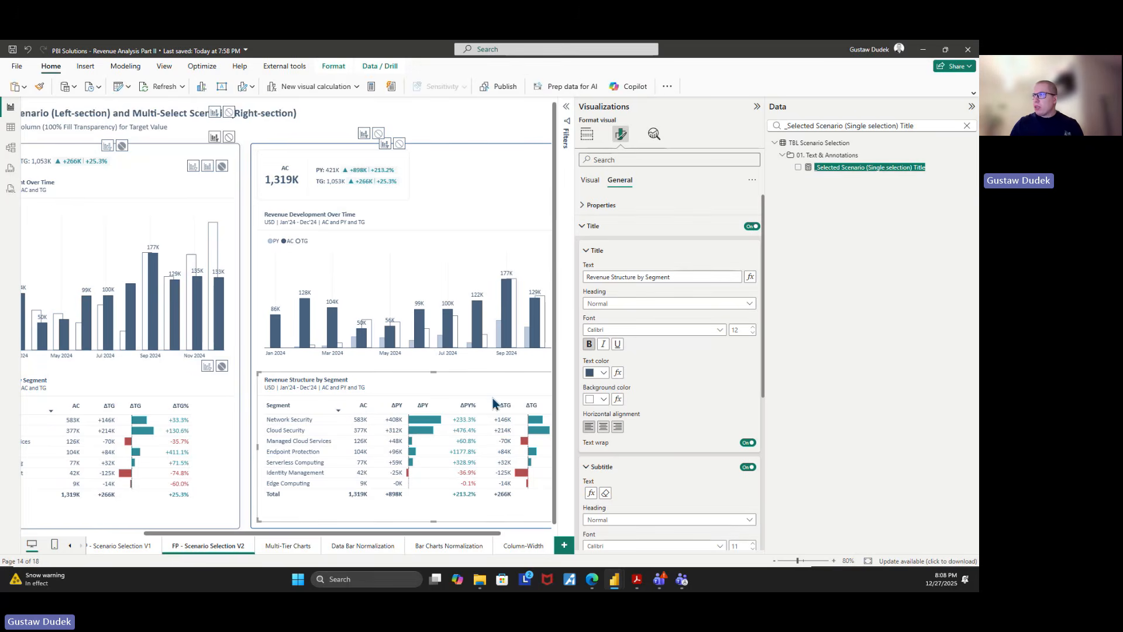
left_click(591, 492)
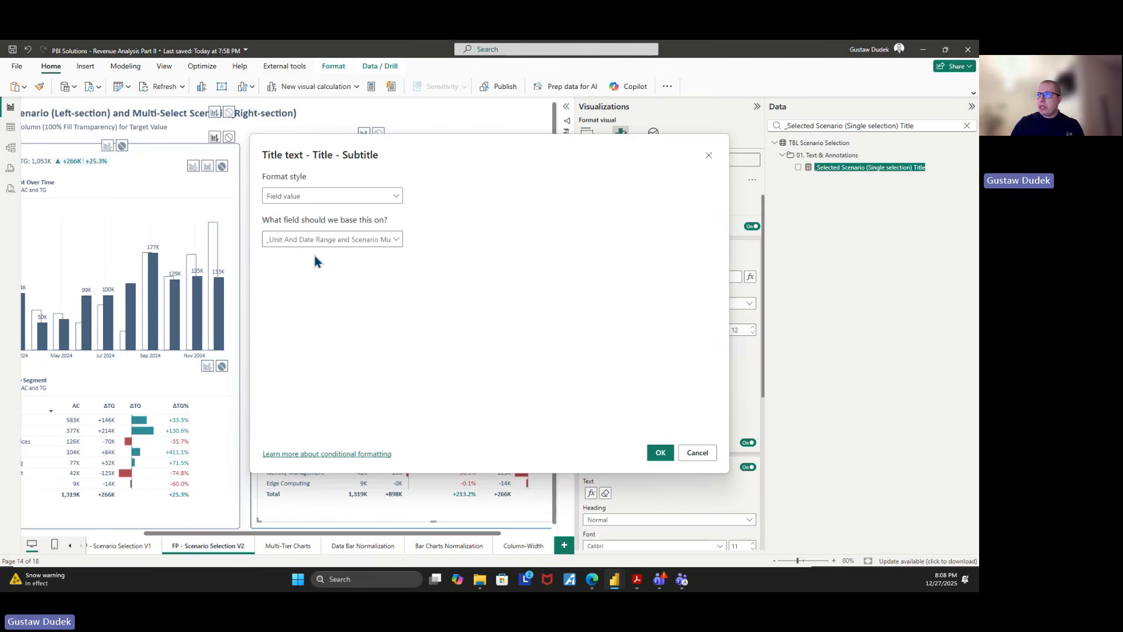
left_click(699, 459)
Search the fields for "scenario mul" and show the full formula of _Unit And Date Range and Scenario Multi-select
triple_click(837, 126)
type("scena")
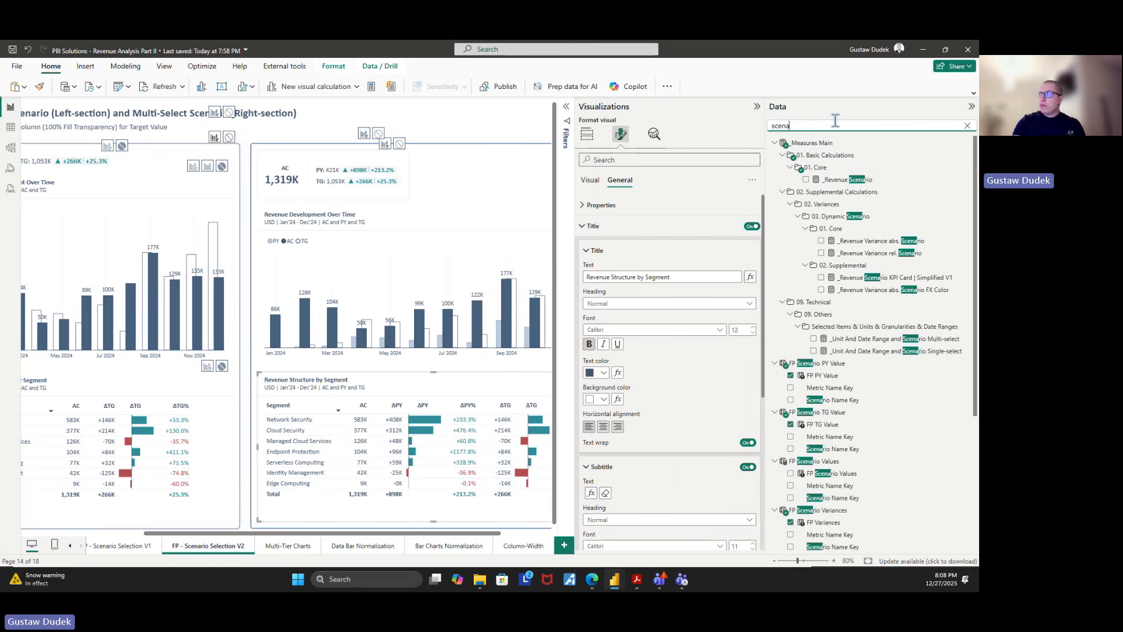
type("rio lu")
key("BackSpace")
type("mul")
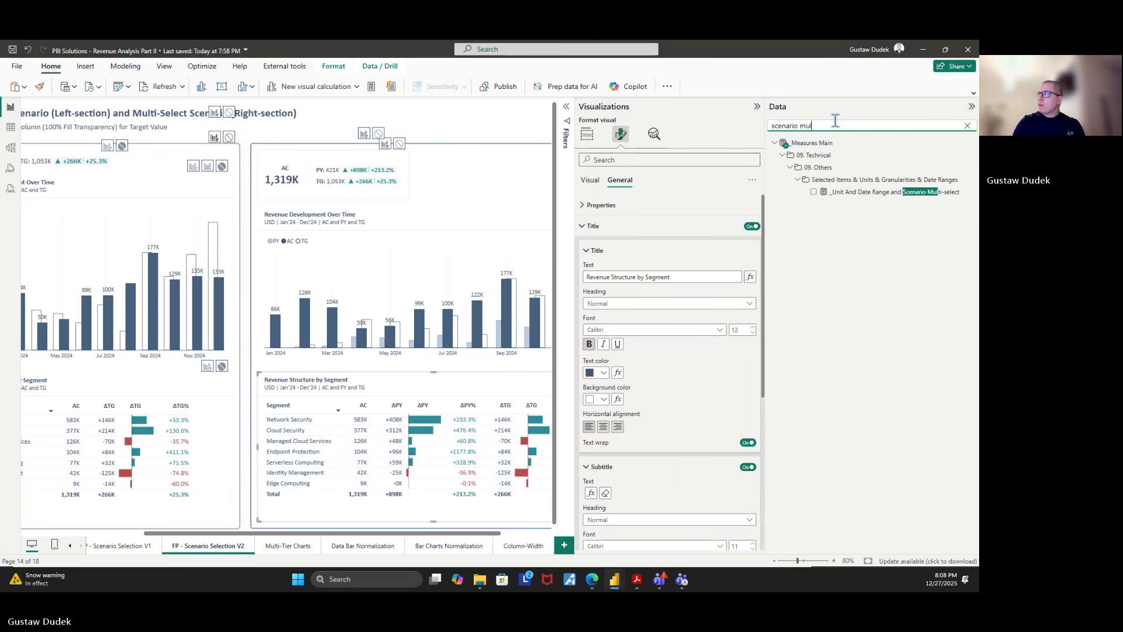
left_click(875, 192)
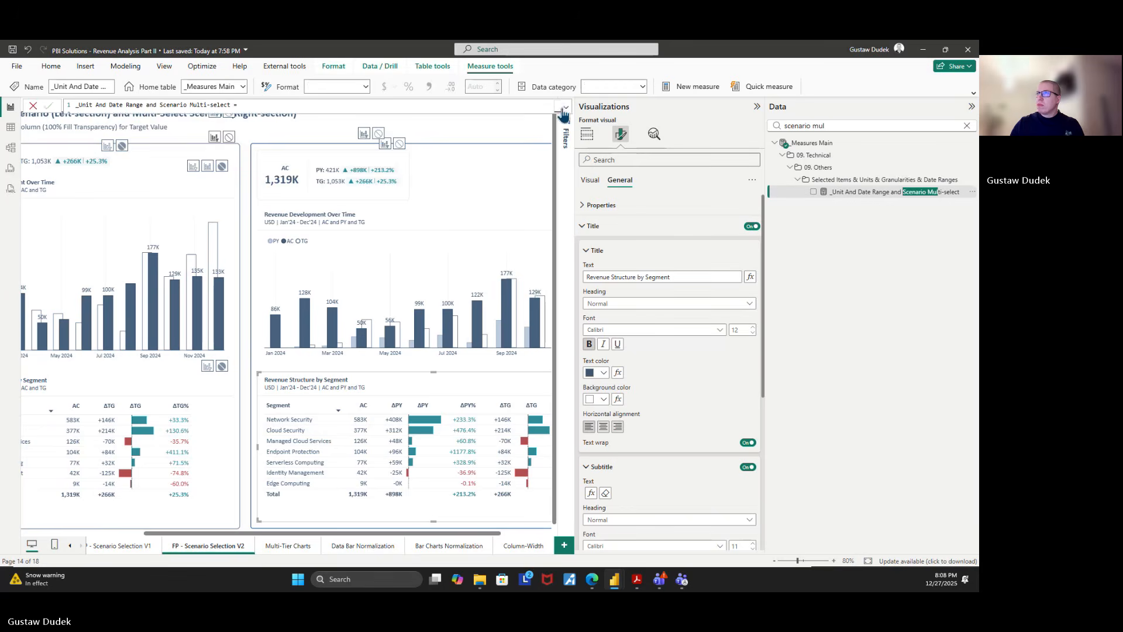
left_click(566, 108)
left_click(428, 147)
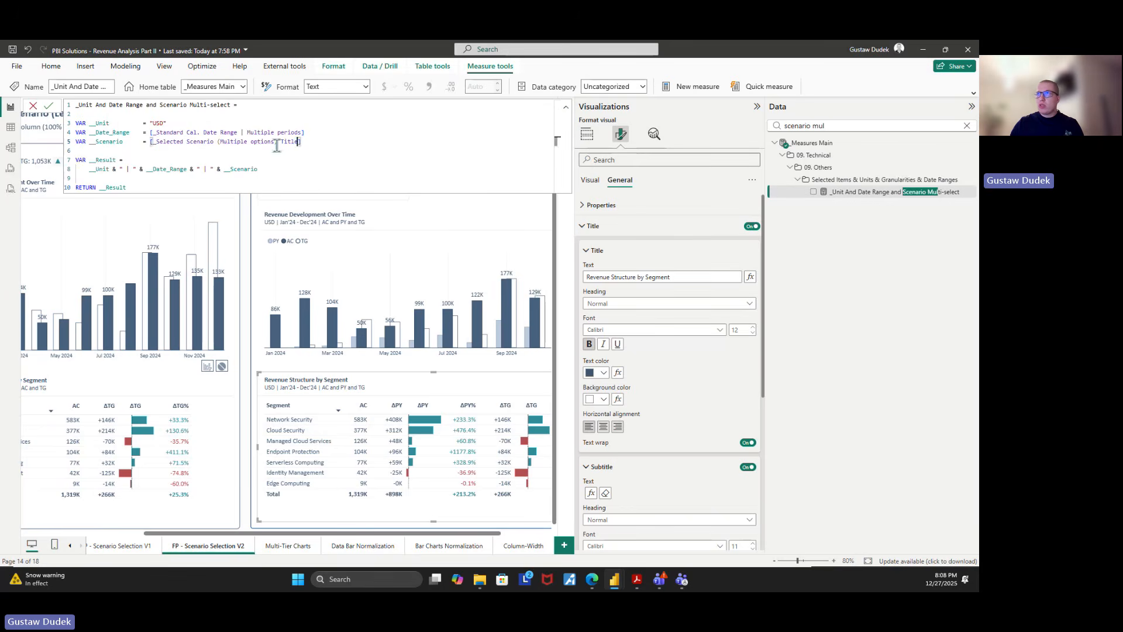
Copy the measure name referenced by __Scenario, search for _Selected Scenario (Multiple options) Title and show its formula
left_click_drag(300, 142, 152, 141)
key("ctrl+c")
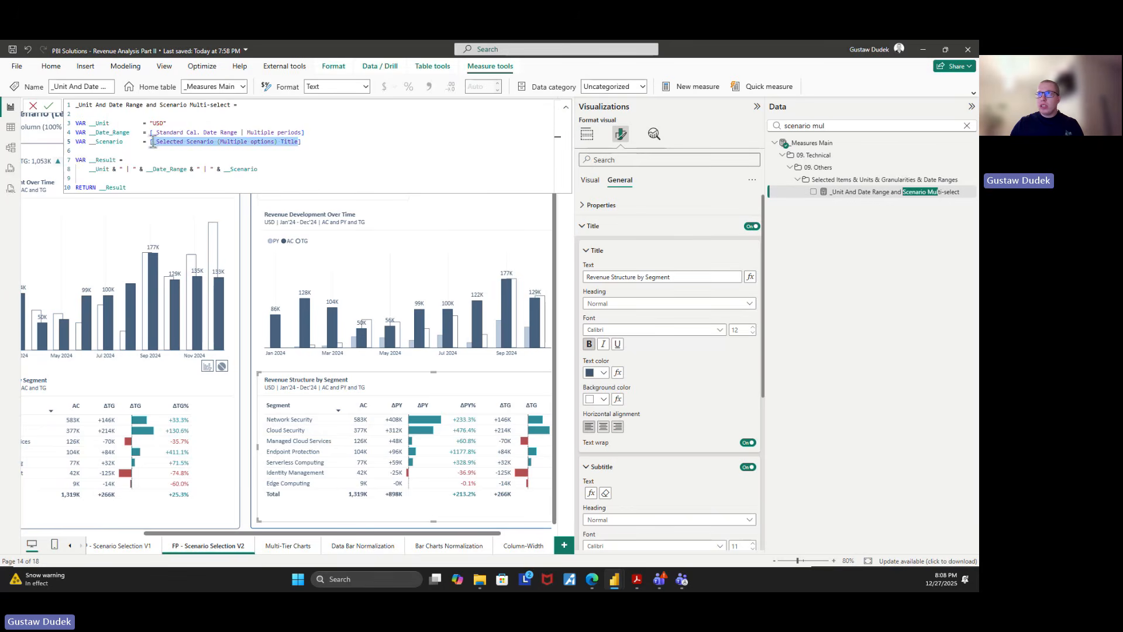
left_click(252, 169)
left_click_drag(846, 125, 754, 137)
key("ctrl+v")
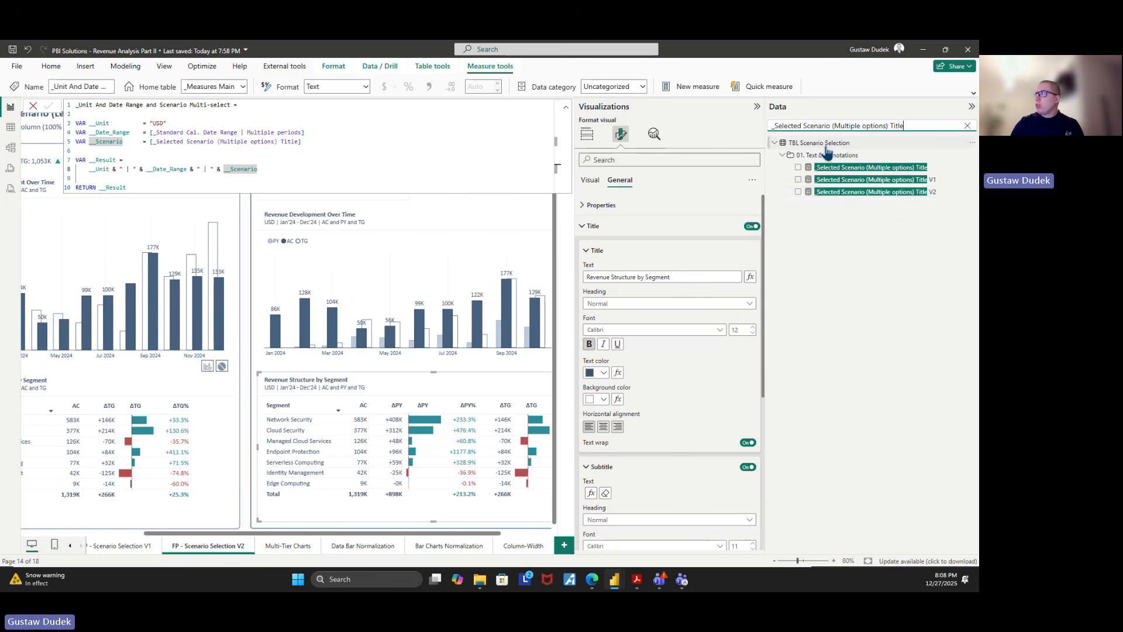
left_click(865, 168)
left_click(447, 151)
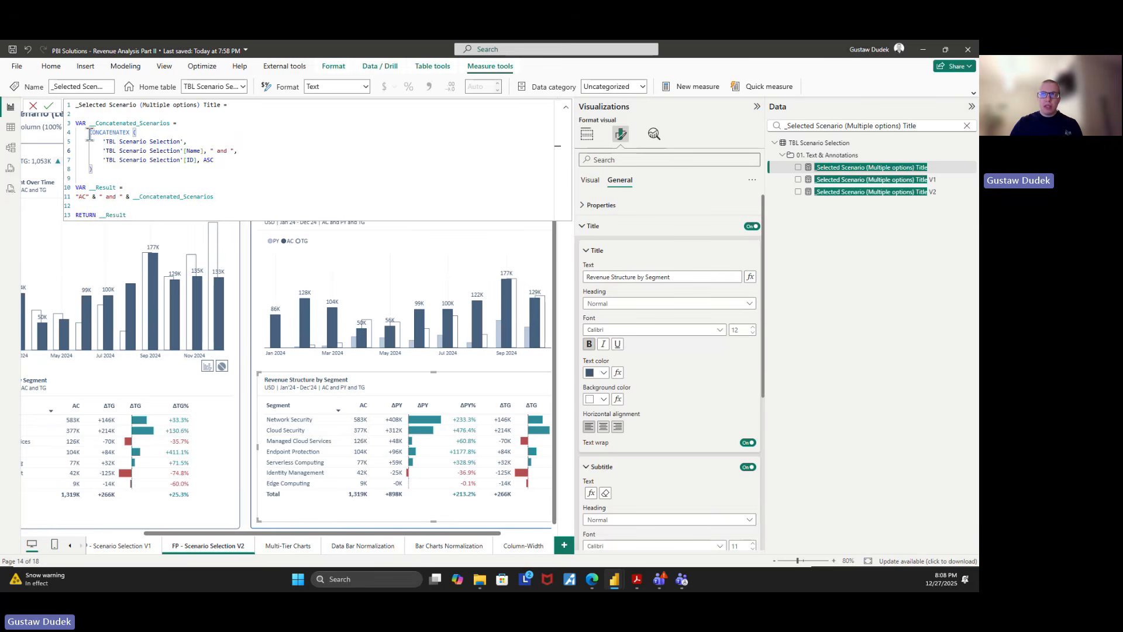
Examine the CONCATENATEX arguments: the 'TBL Scenario Selection' table, its [Name] column and the " and " delimiter
left_click(163, 167)
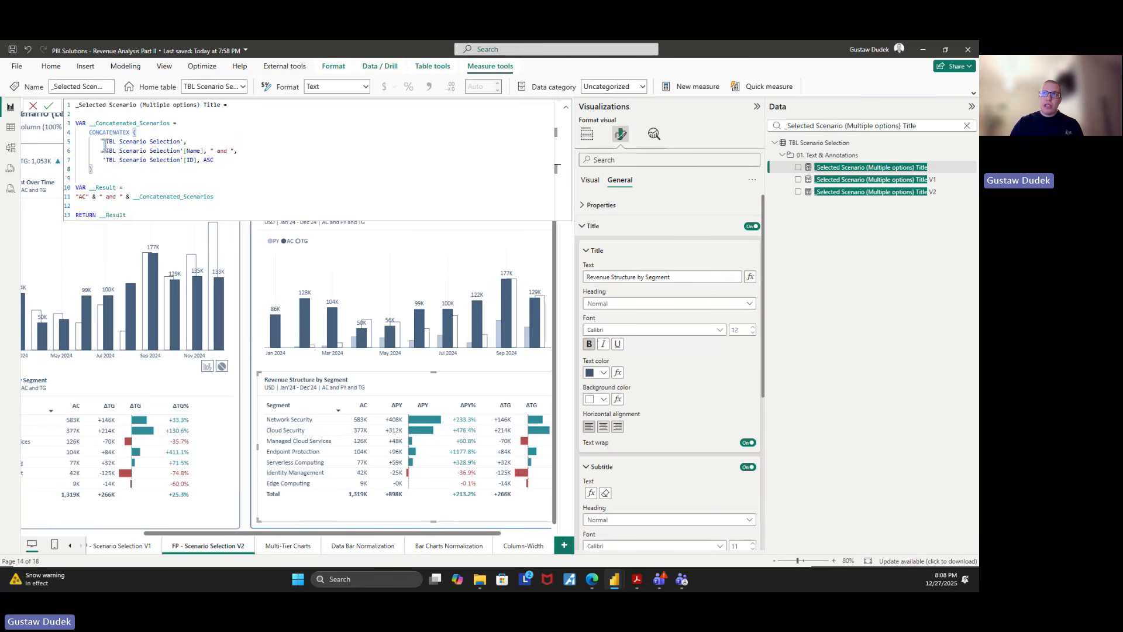
mouse_move(104, 142)
left_mouse_down()
mouse_move(233, 163)
mouse_move(105, 140)
left_mouse_up()
left_click(233, 174)
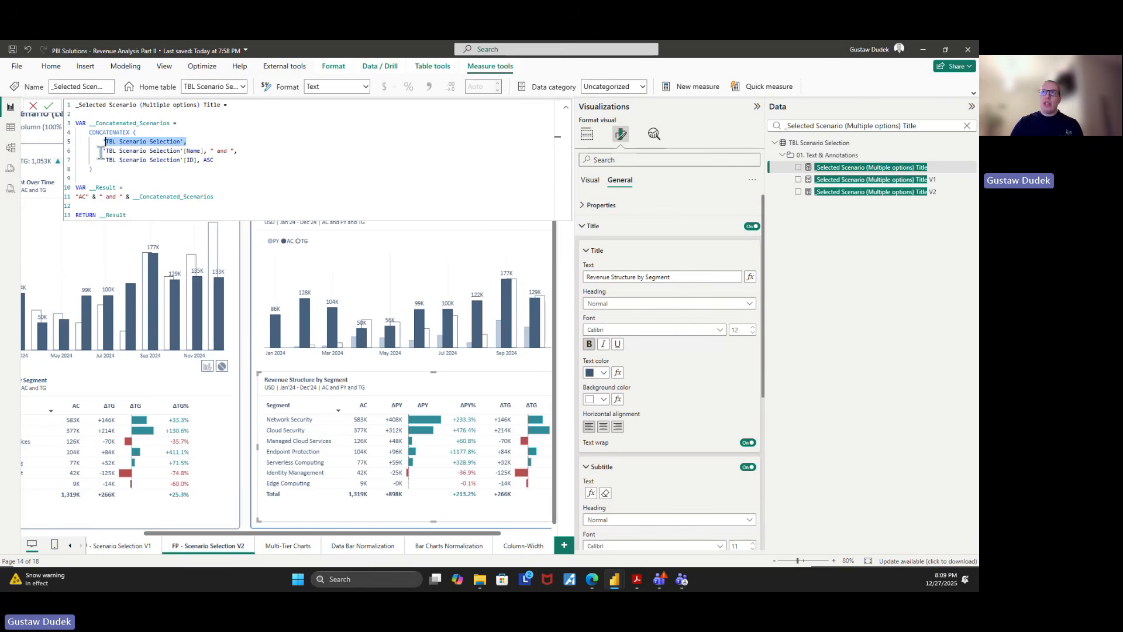
left_click_drag(101, 153, 204, 151)
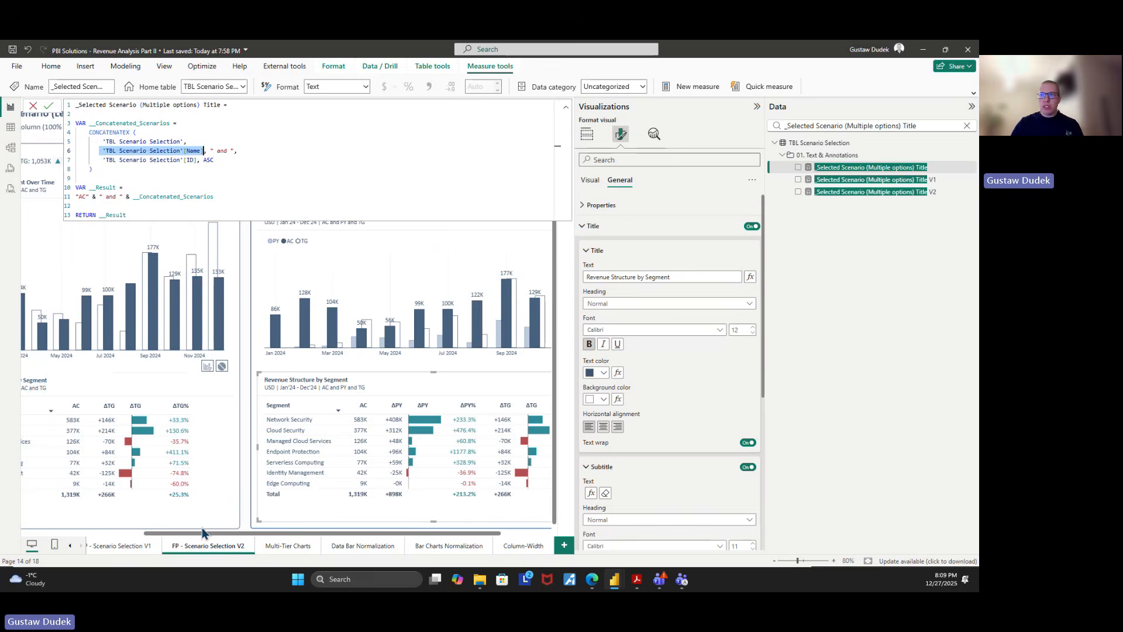
left_click_drag(265, 534, 142, 534)
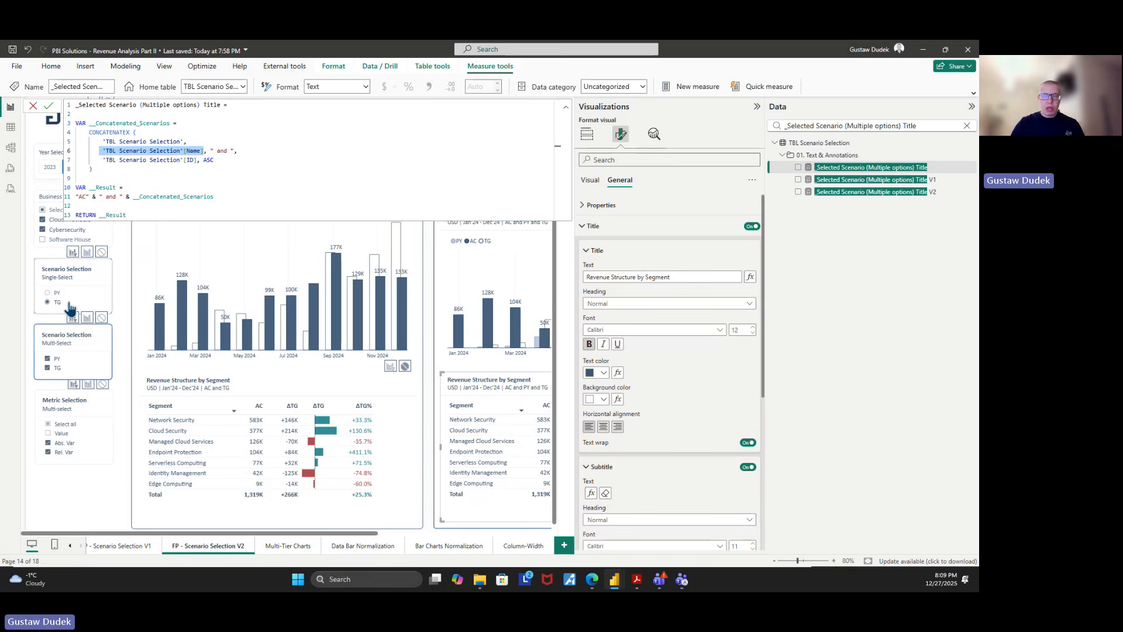
left_click_drag(210, 151, 234, 151)
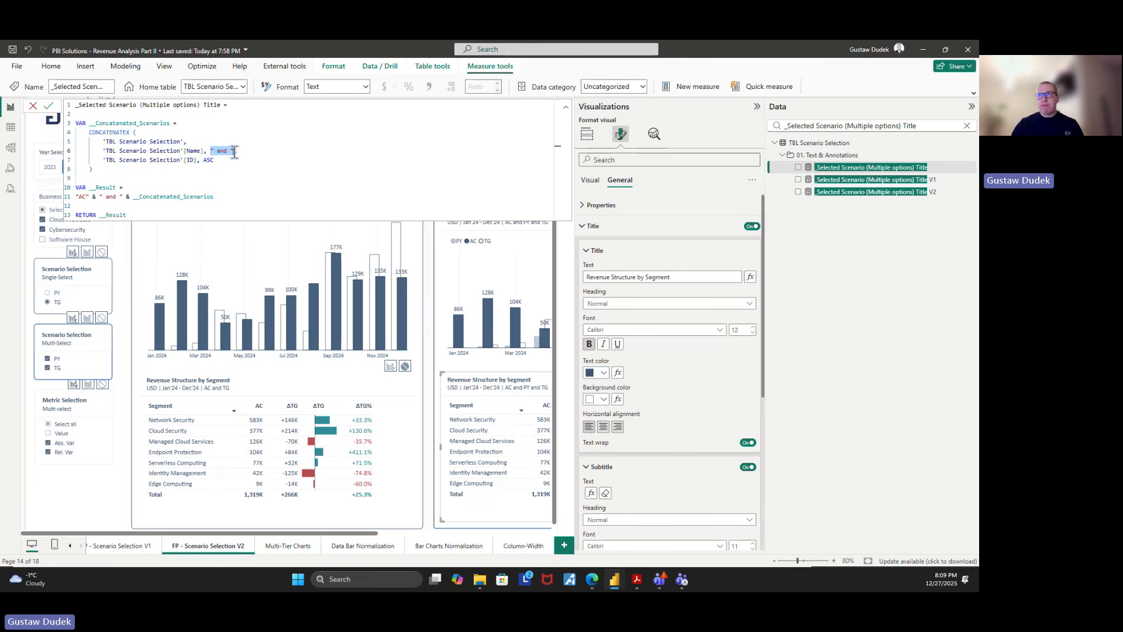
left_click(271, 175)
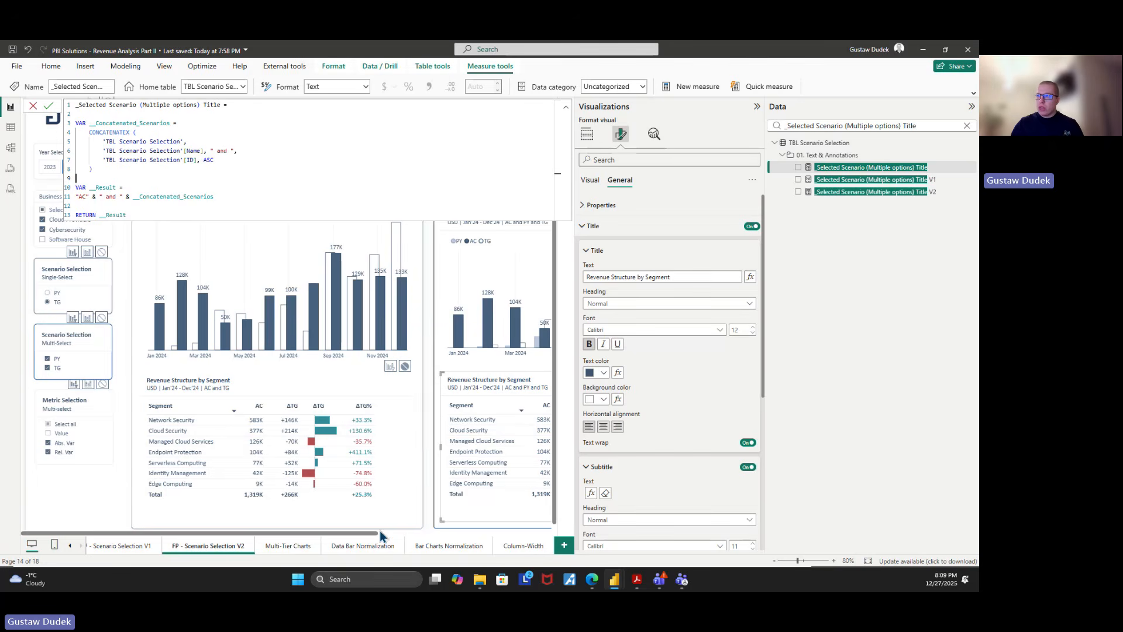
Examine how __Result joins "AC", " and " and __Concatenated_Scenarios for the multi-select subtitle
left_click_drag(377, 532, 502, 549)
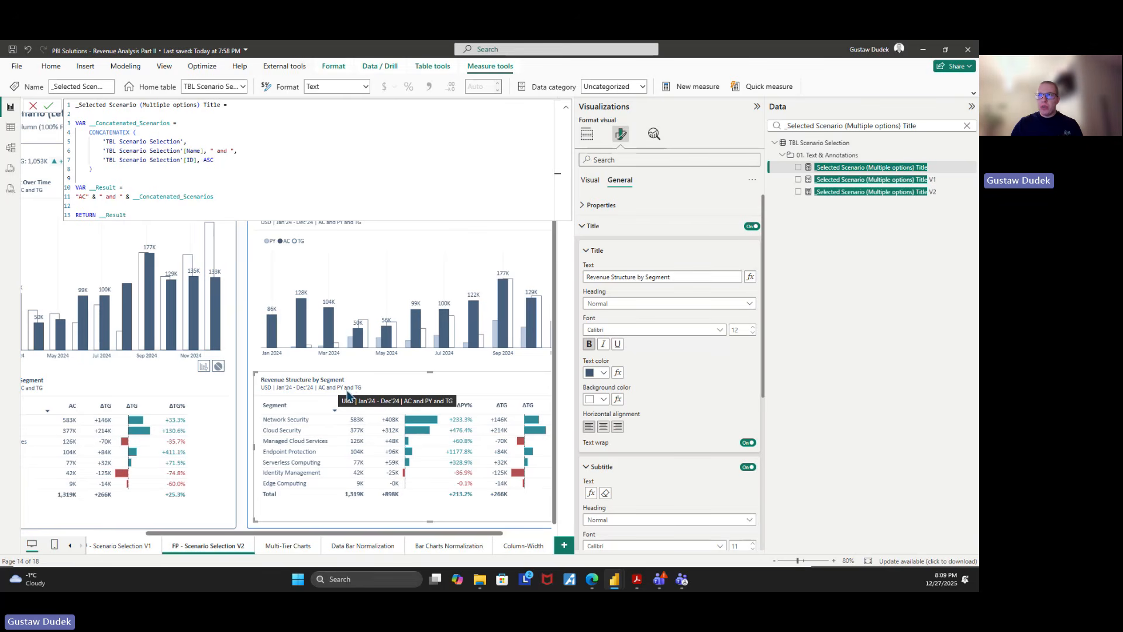
left_click(158, 205)
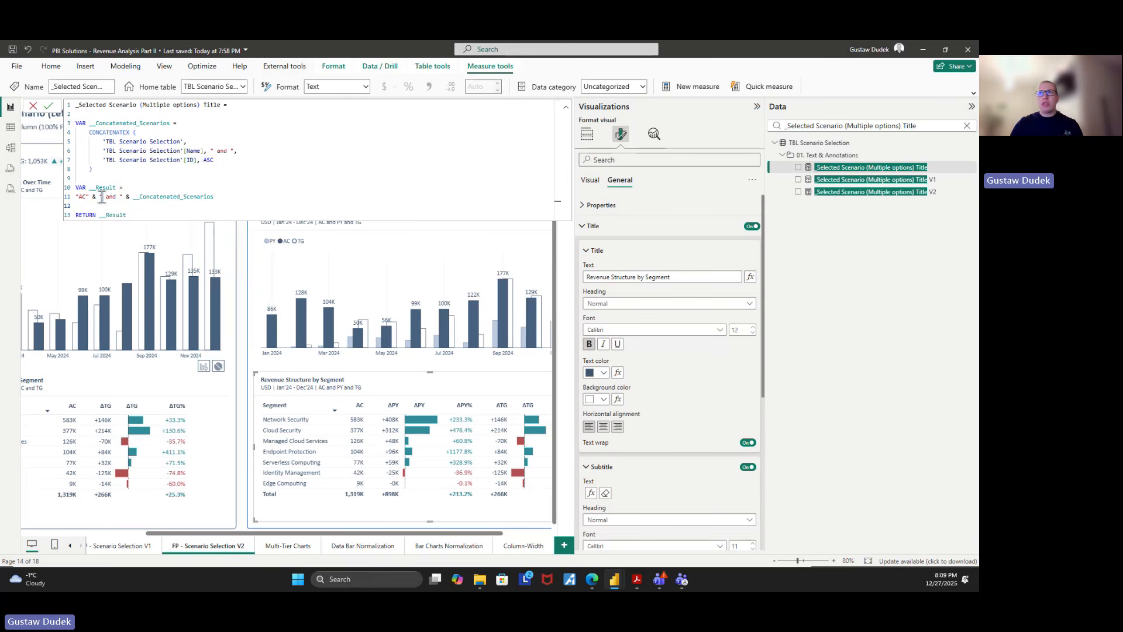
left_click_drag(100, 196, 214, 198)
left_click(159, 206)
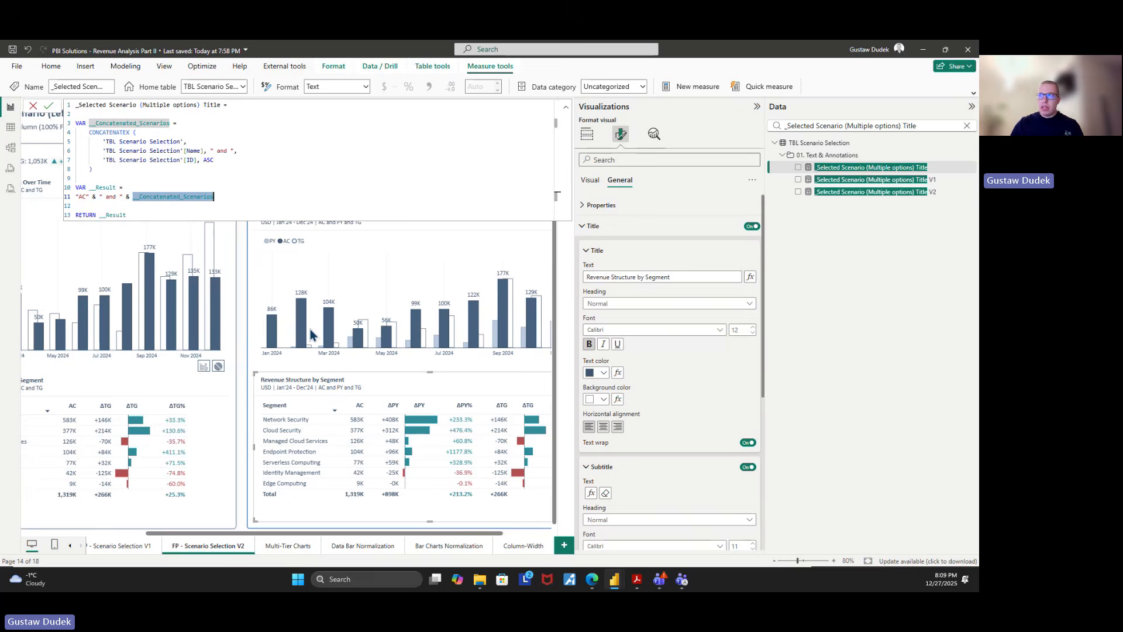
Deselect TG in the multi-select Scenario Selection slicer and view the multi-select visuals' subtitles
left_click_drag(341, 534, 209, 537)
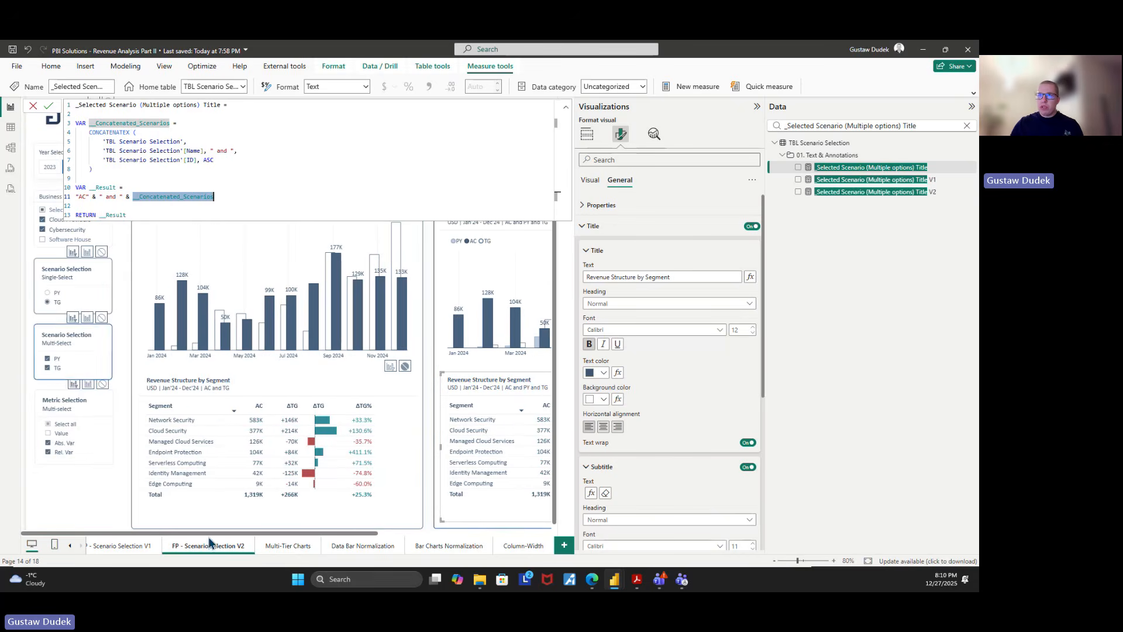
left_click(66, 370)
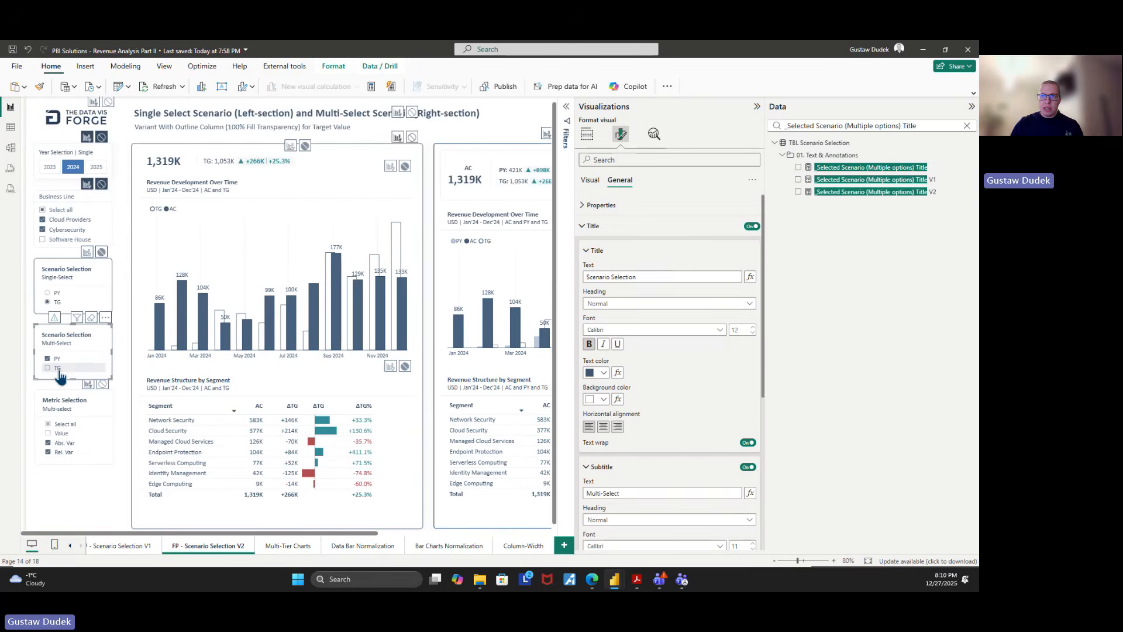
left_click(66, 369)
left_click_drag(285, 533, 383, 532)
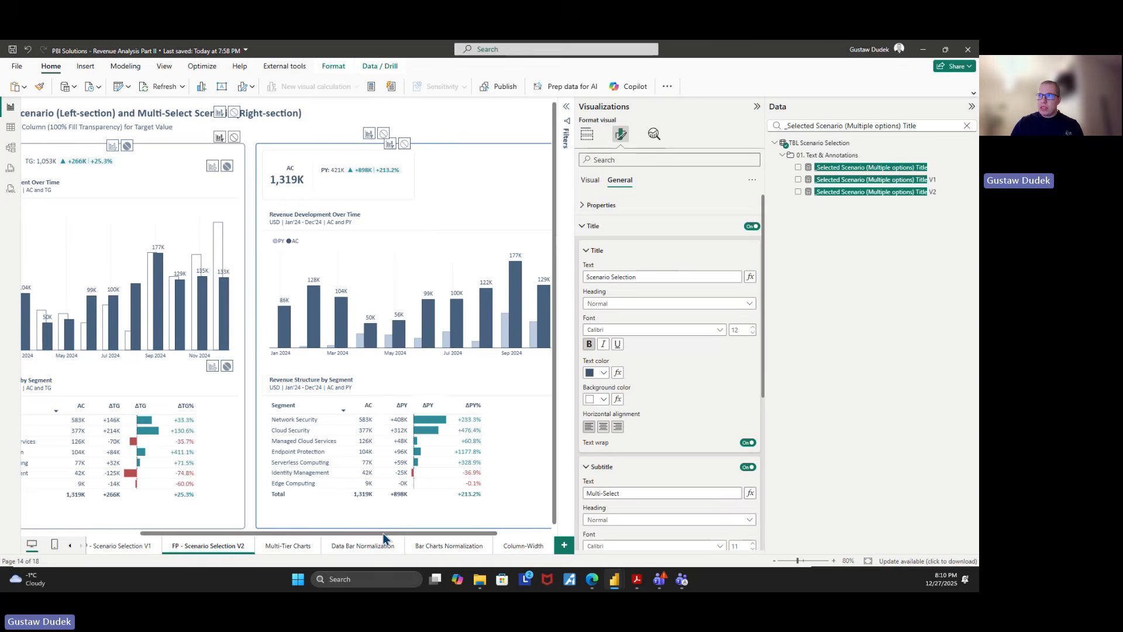
Select the multi-select segment table and compare its subtitle with the "AC" & " and " and __Concatenated_Scenarios parts of the title measure
left_click(373, 377)
left_click(820, 192)
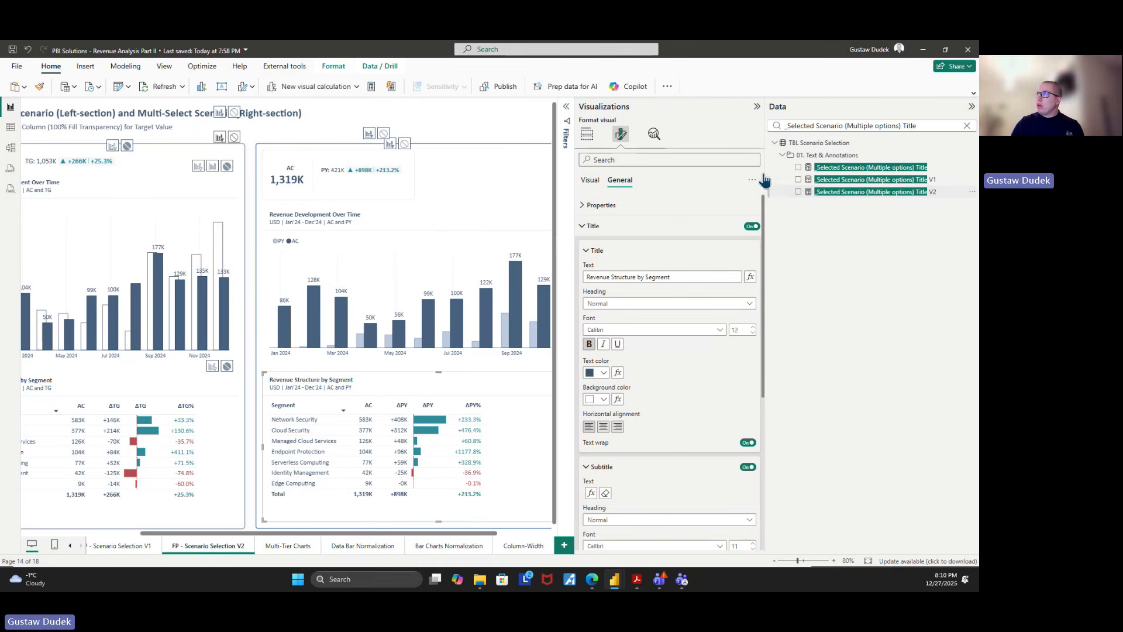
left_click(820, 168)
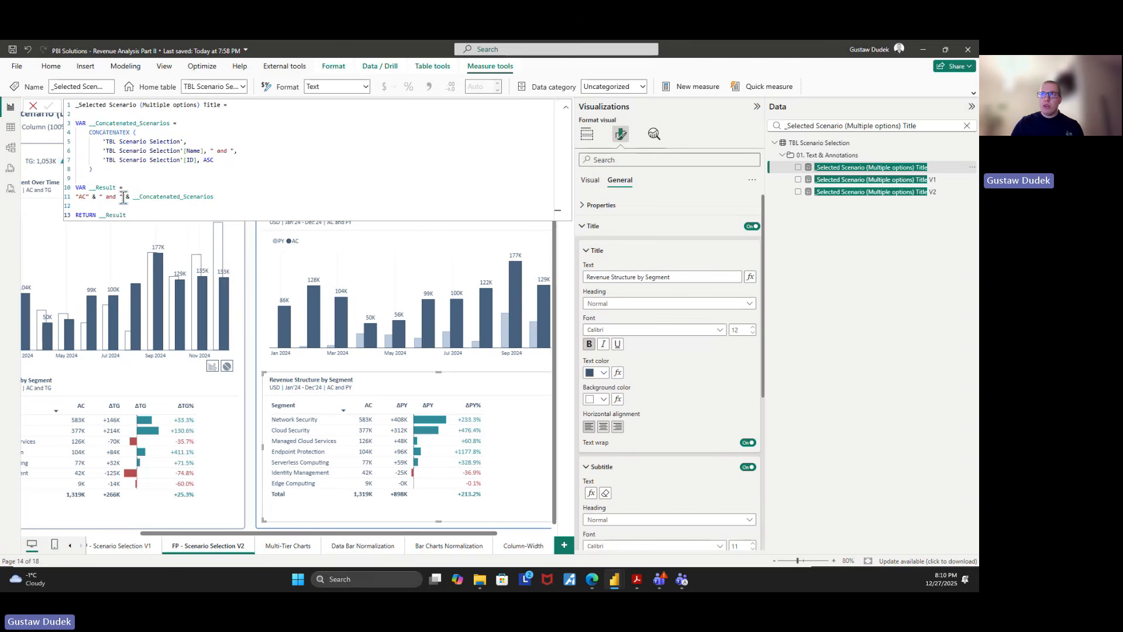
left_click_drag(123, 197, 76, 200)
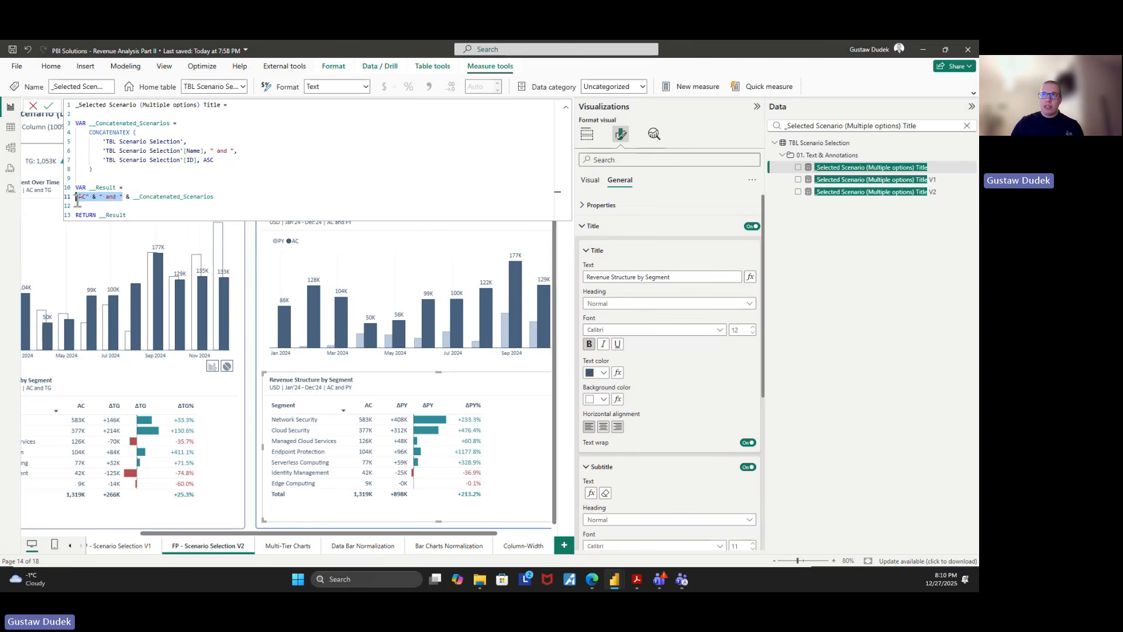
left_click(134, 196)
double_click(134, 196)
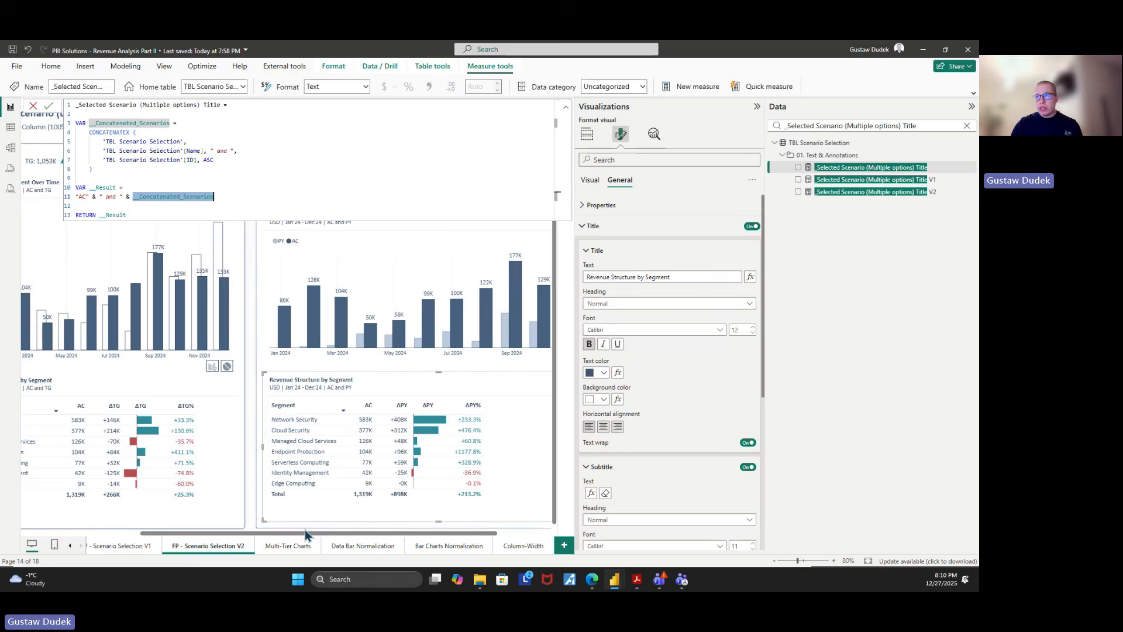
Reselect TG in the multi-select Scenario Selection slicer and view the subtitles with both scenarios selected
left_click_drag(305, 534, 186, 534)
left_click(63, 370)
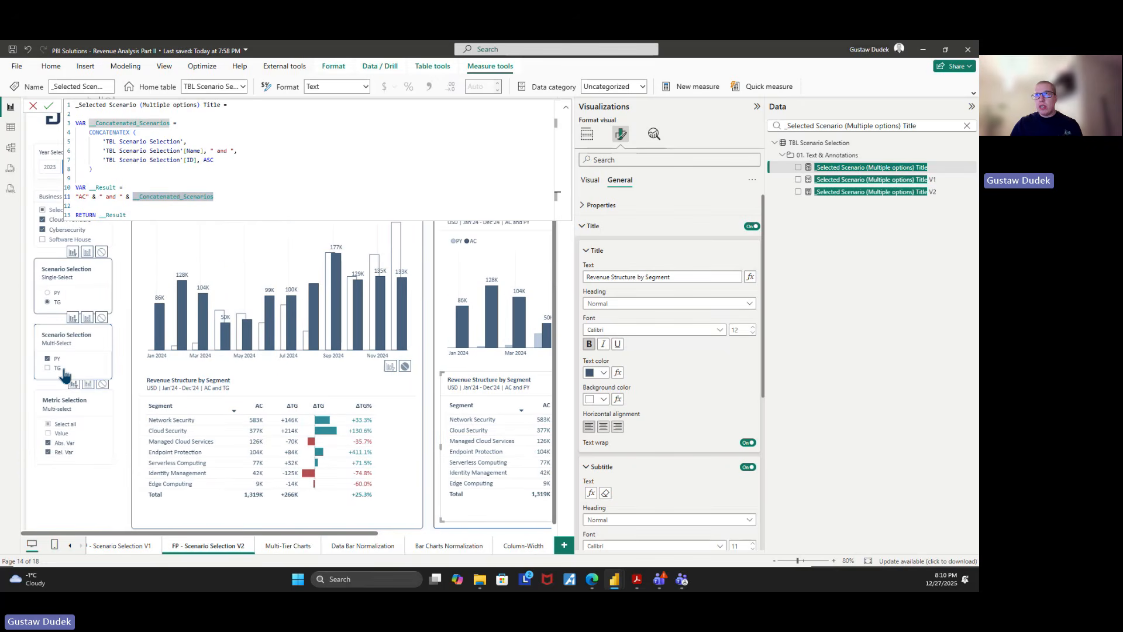
left_click(63, 370)
left_click_drag(262, 534, 447, 543)
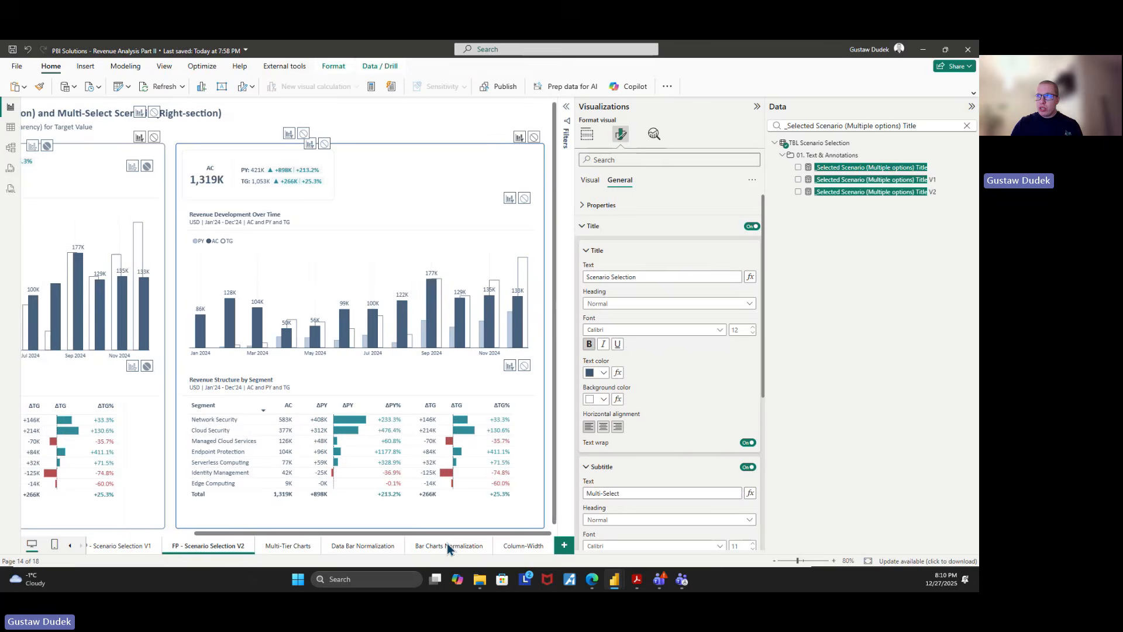
In the _Selected Scenario (Multiple options) Title measure, replace " and " with ", " in both __Result and the CONCATENATEX delimiter, and commit the formula
left_click(286, 389)
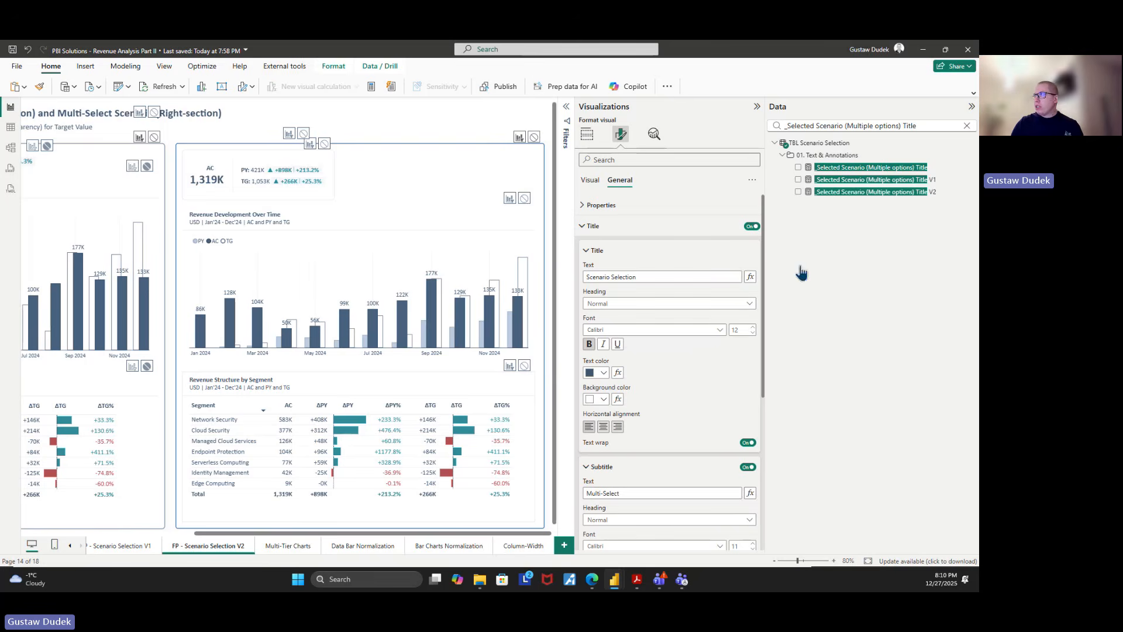
left_click(905, 169)
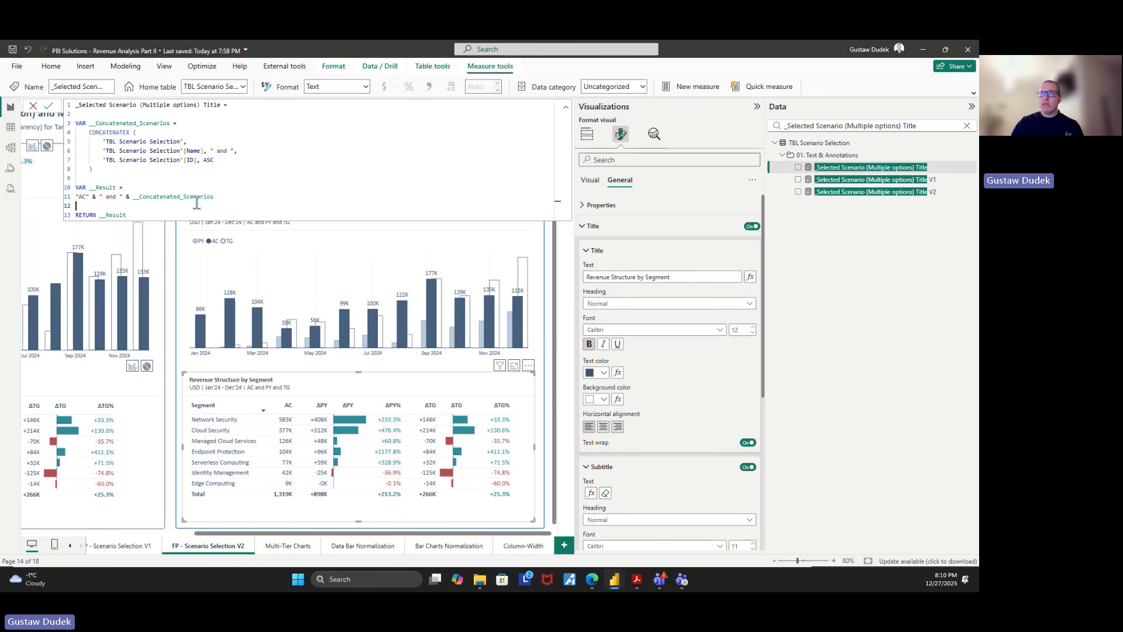
left_click_drag(117, 197, 105, 197)
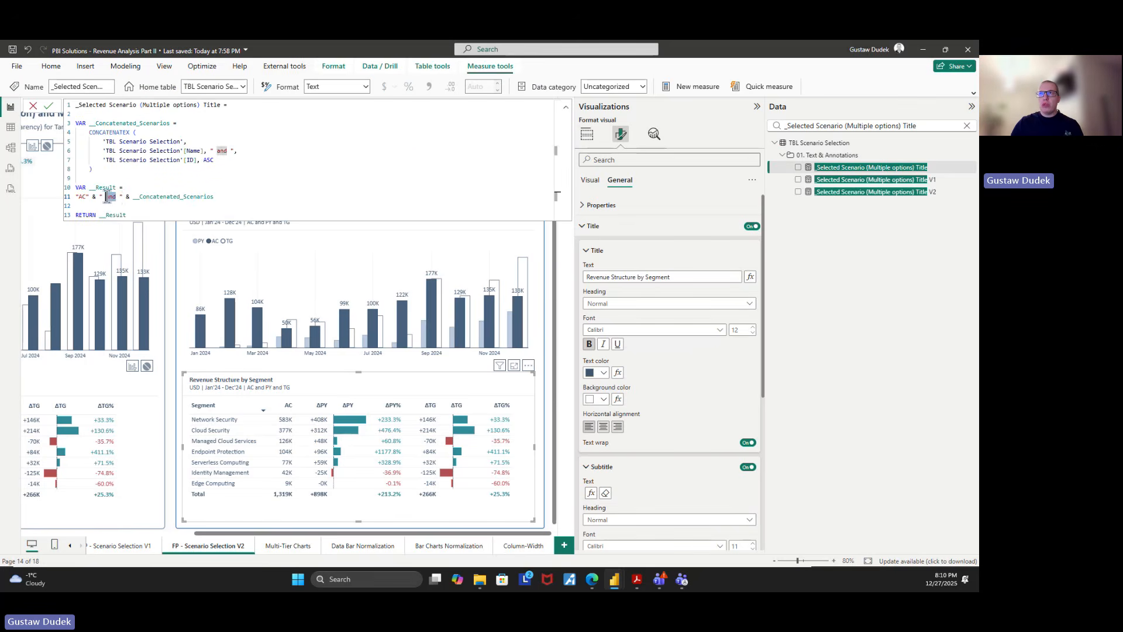
type(",")
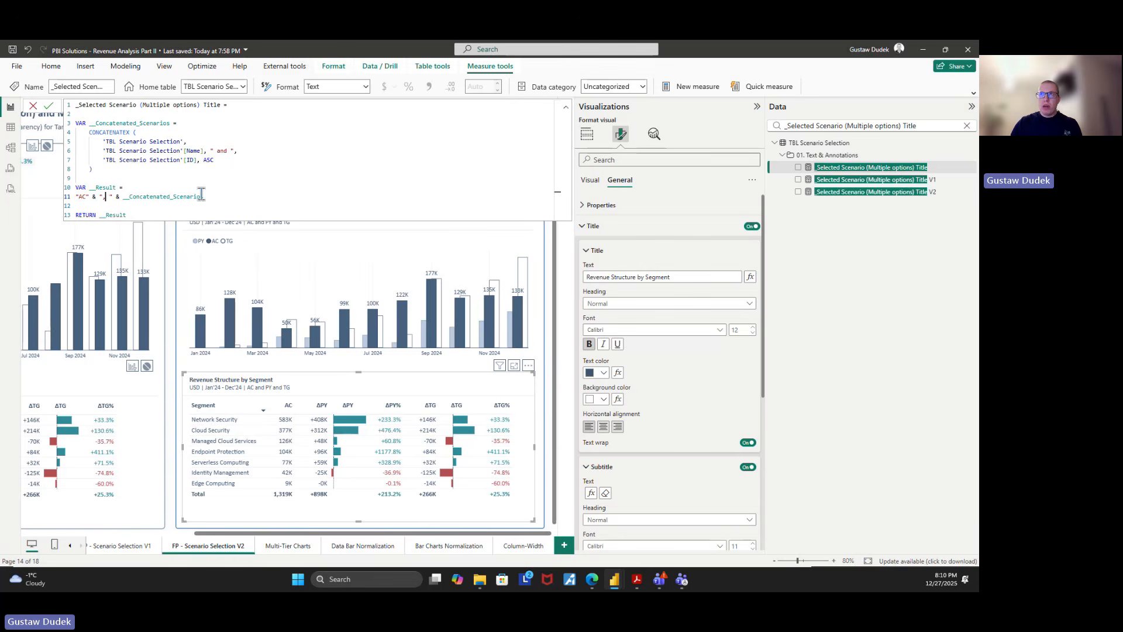
left_click_drag(228, 151, 212, 151)
type(",")
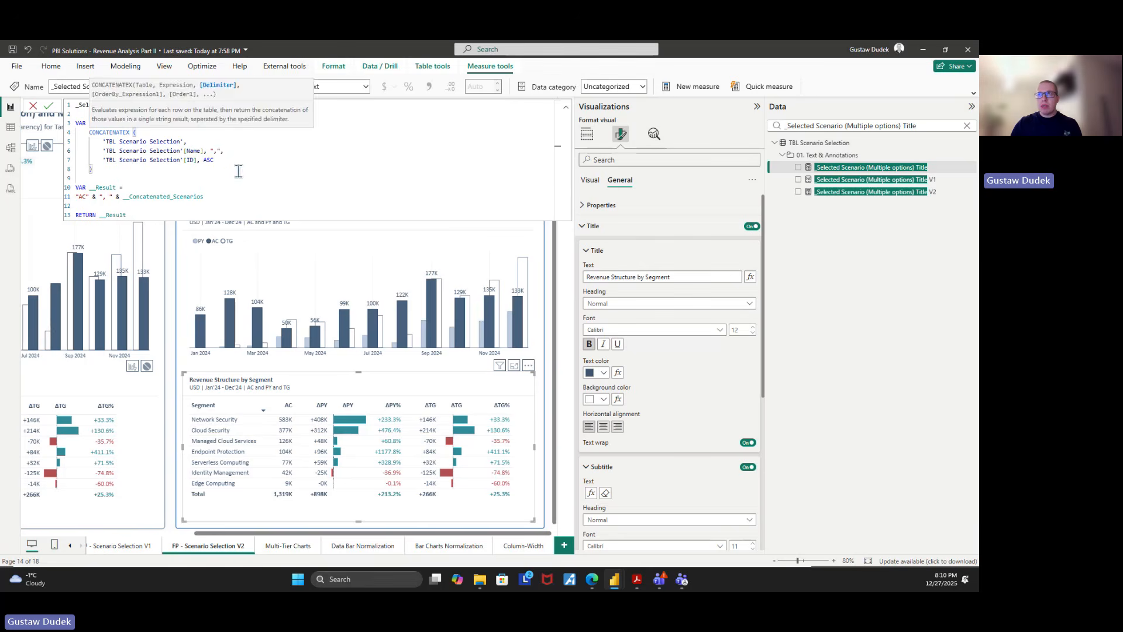
left_click(265, 172)
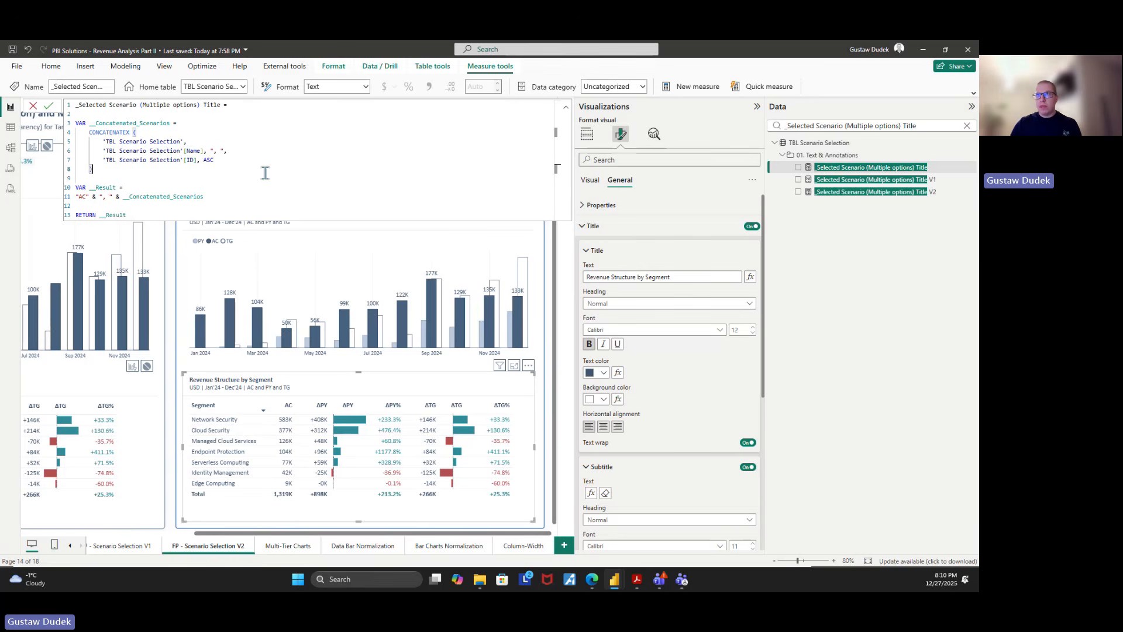
left_click(566, 107)
left_click(49, 106)
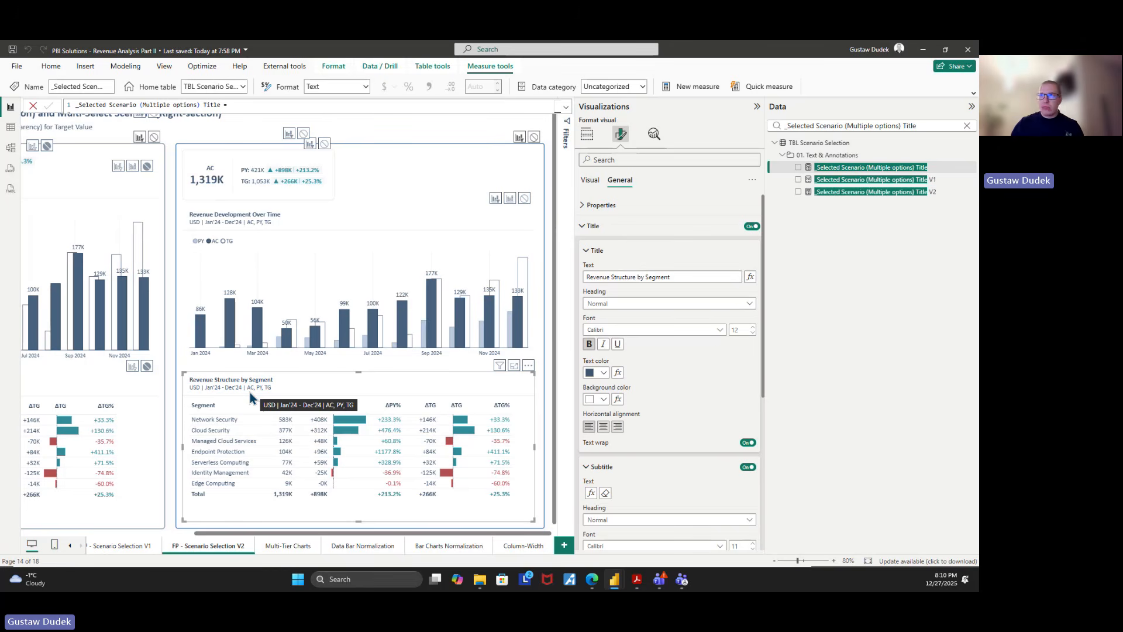
Compare the subtitles of the single-select and multi-select Revenue Structure by Segment tables
left_click(775, 561)
left_click(775, 560)
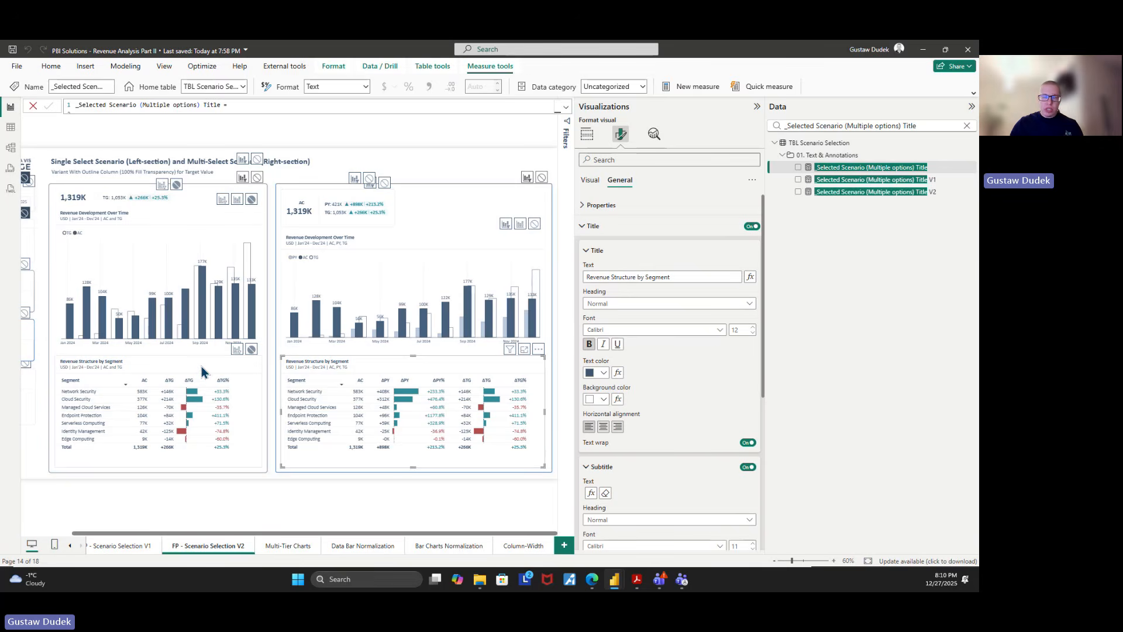
left_click(201, 366)
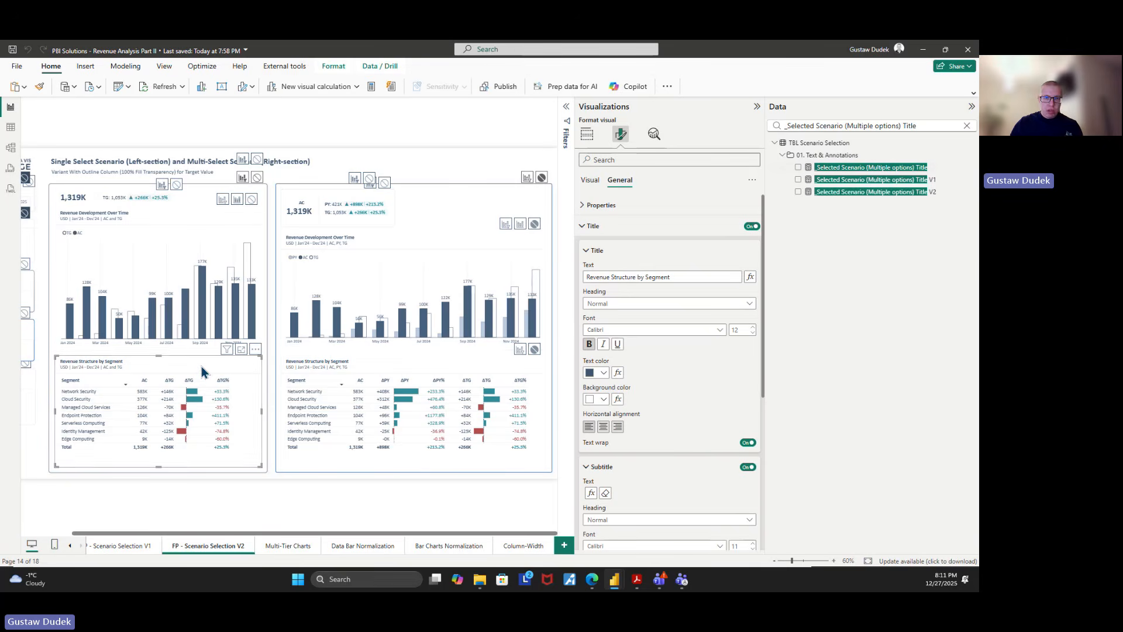
left_click(362, 363)
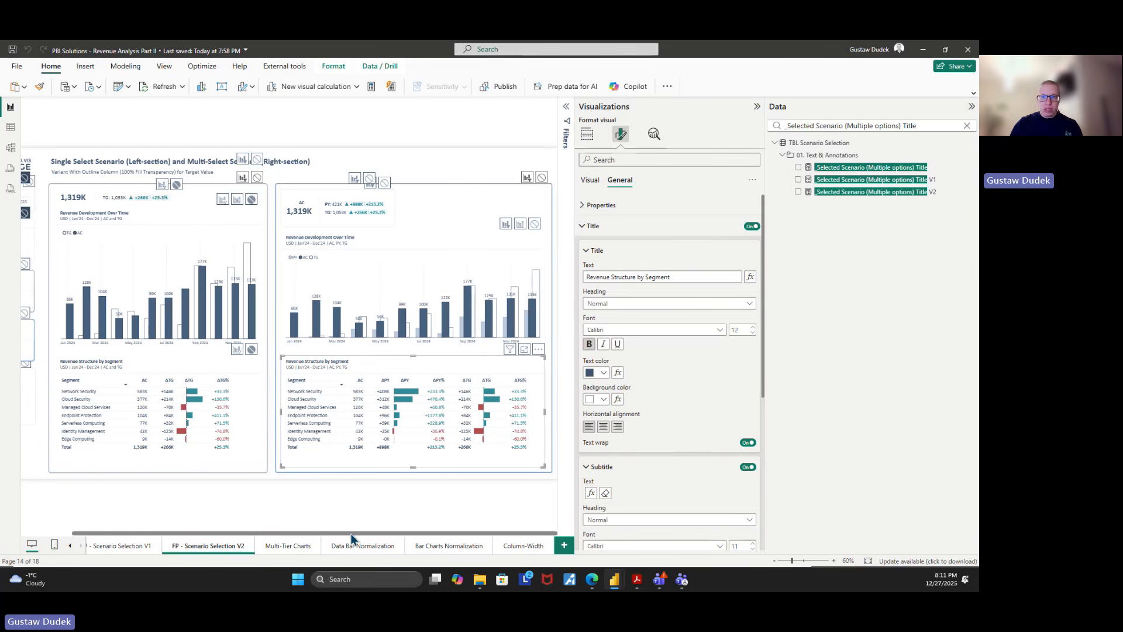
left_click_drag(351, 533, 223, 537)
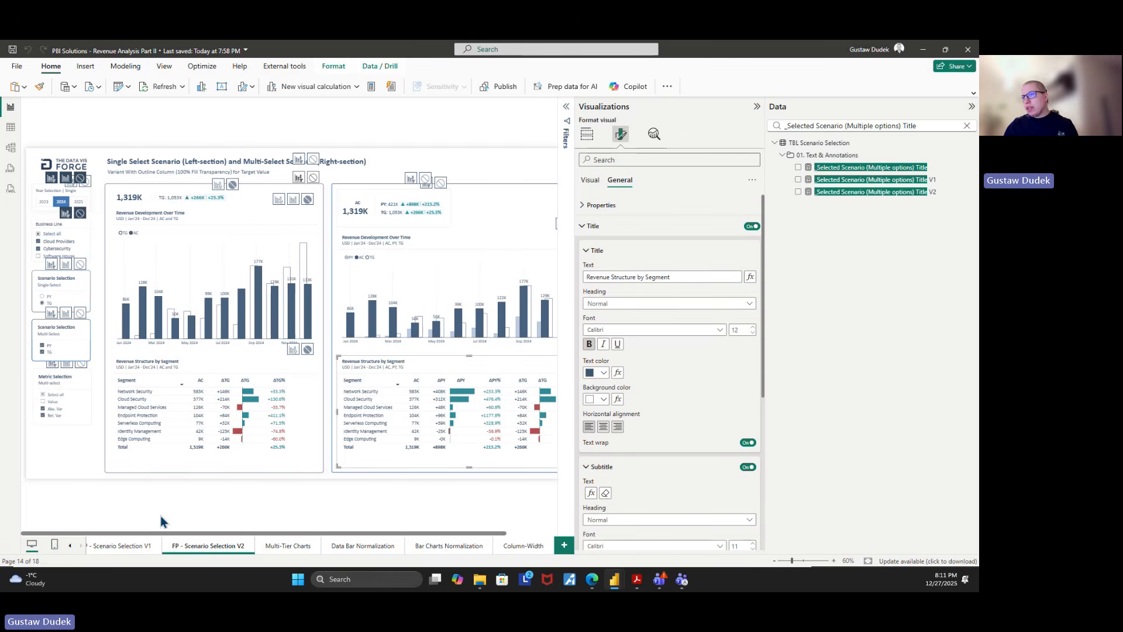
Open the FP - Show Selected Fields report page and view its portfolio overview matrix enlarged to 90%
left_click(70, 546)
left_click(70, 545)
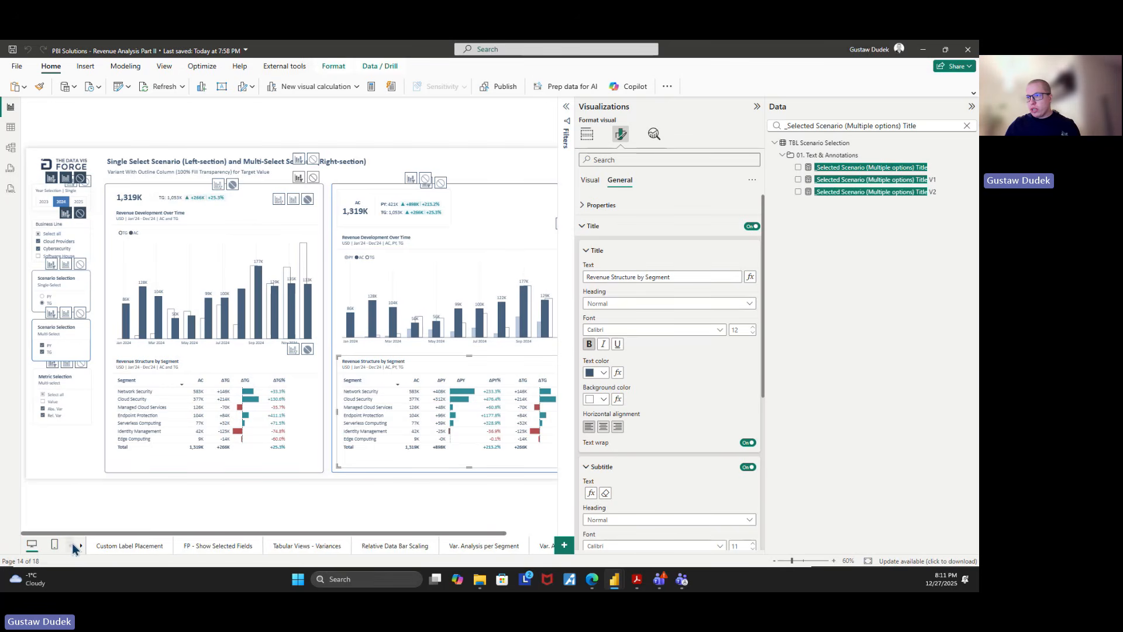
left_click(208, 545)
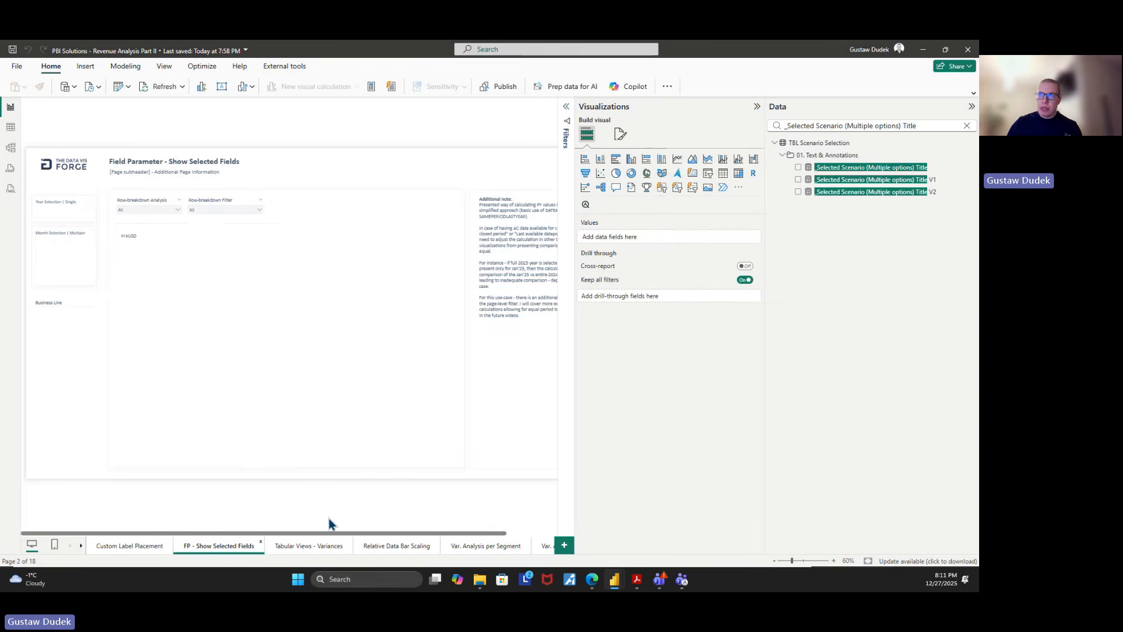
left_click(275, 236)
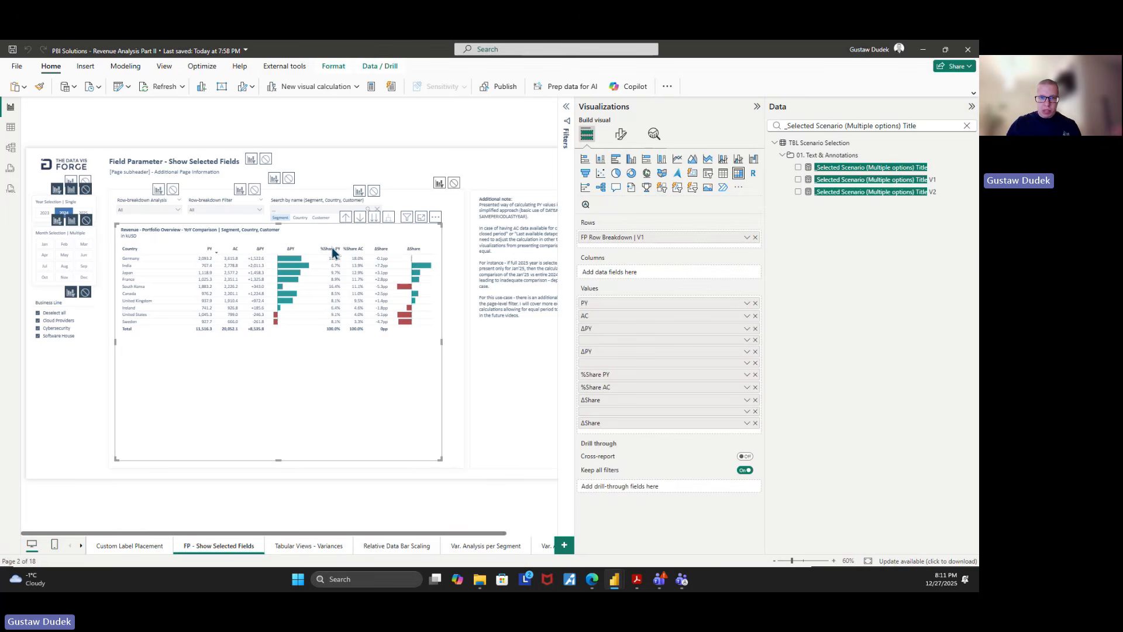
left_click(833, 560)
left_click(833, 560)
left_click(833, 560)
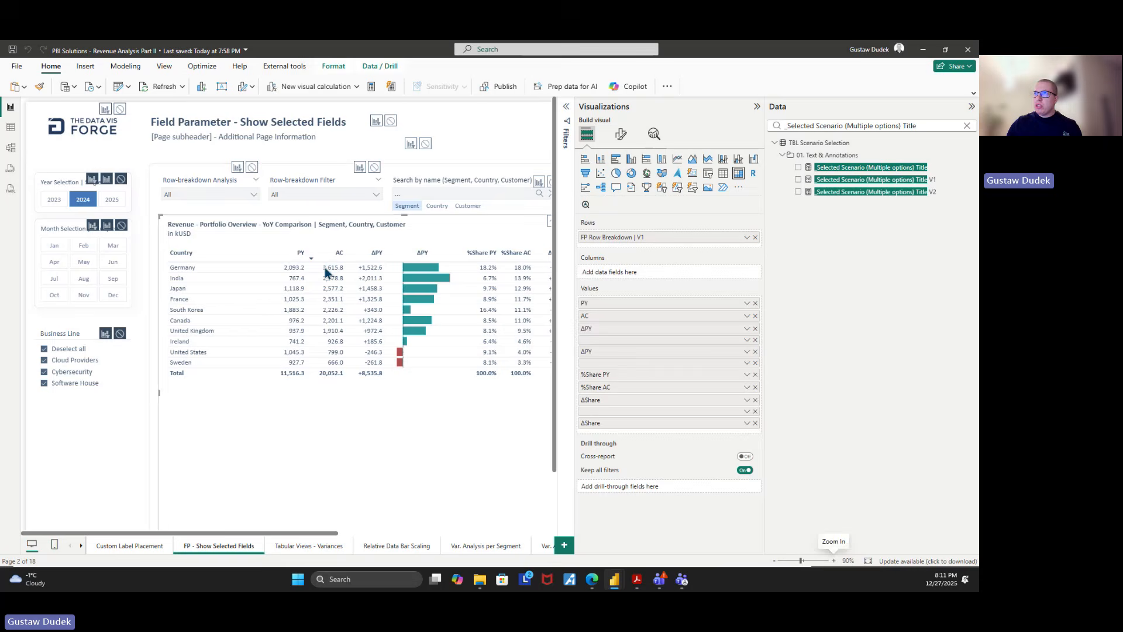
View the field options offered by the Row-breakdown Analysis slicer
left_click(231, 185)
left_click(227, 193)
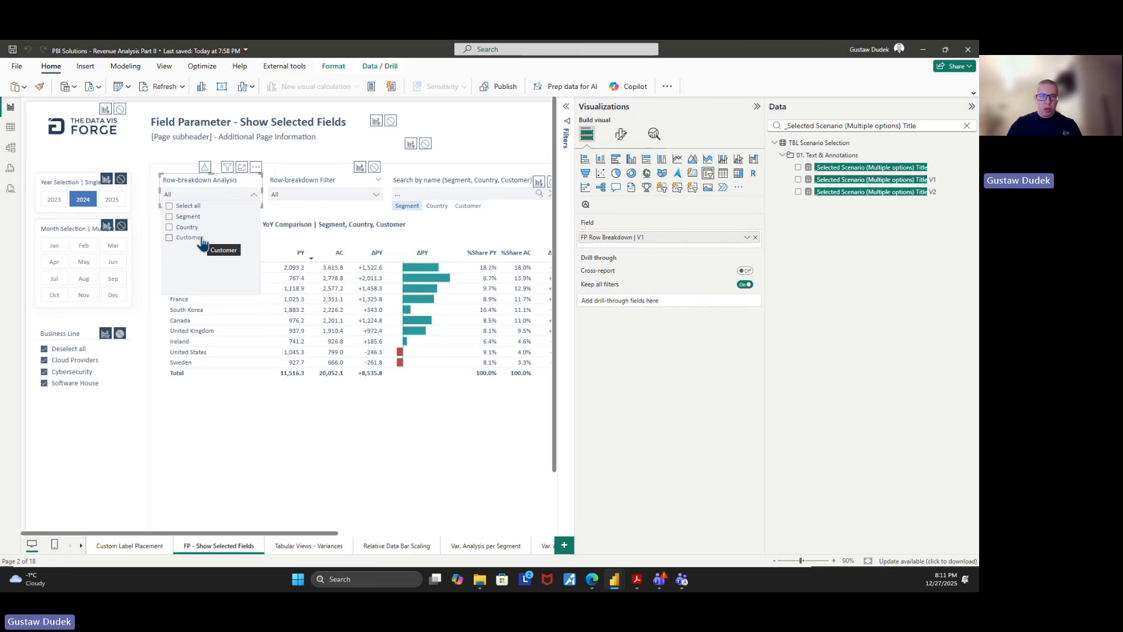
left_click(218, 186)
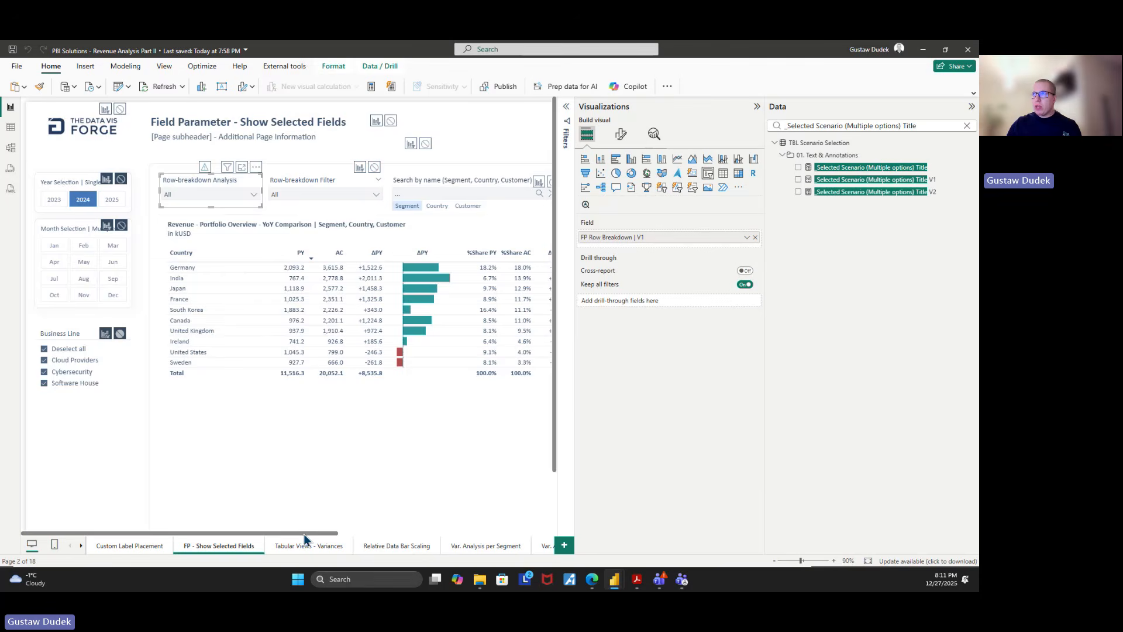
Check which field the portfolio overview matrix's title text is based on, leaving the conditional formatting unchanged
left_click_drag(303, 533, 344, 533)
left_click(331, 236)
left_click(621, 134)
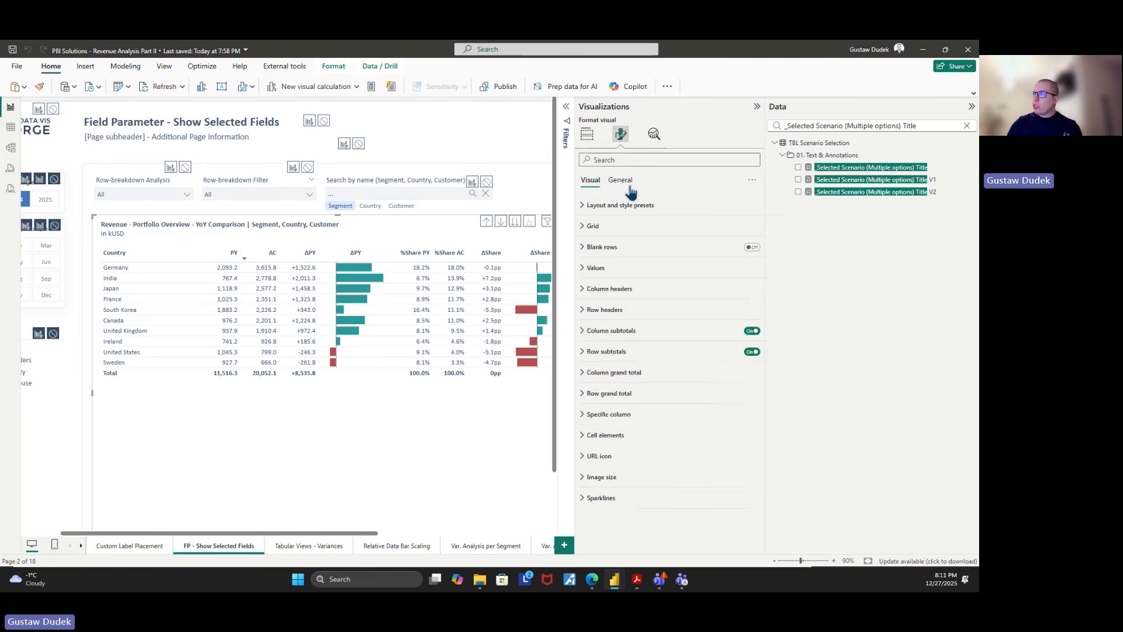
left_click(620, 180)
left_click(593, 226)
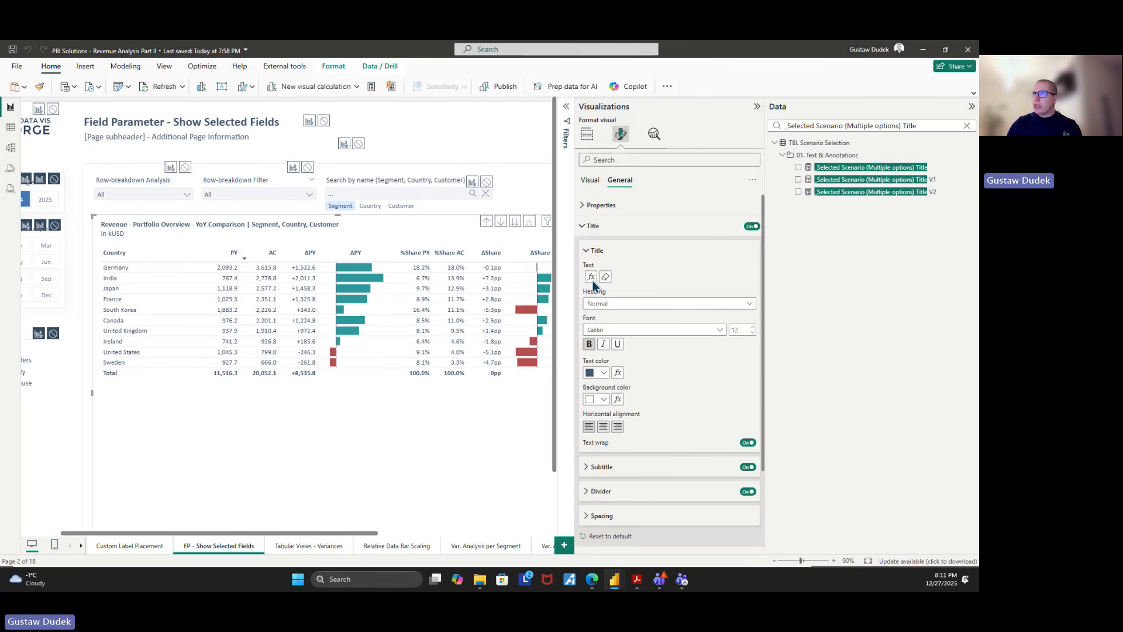
left_click(591, 278)
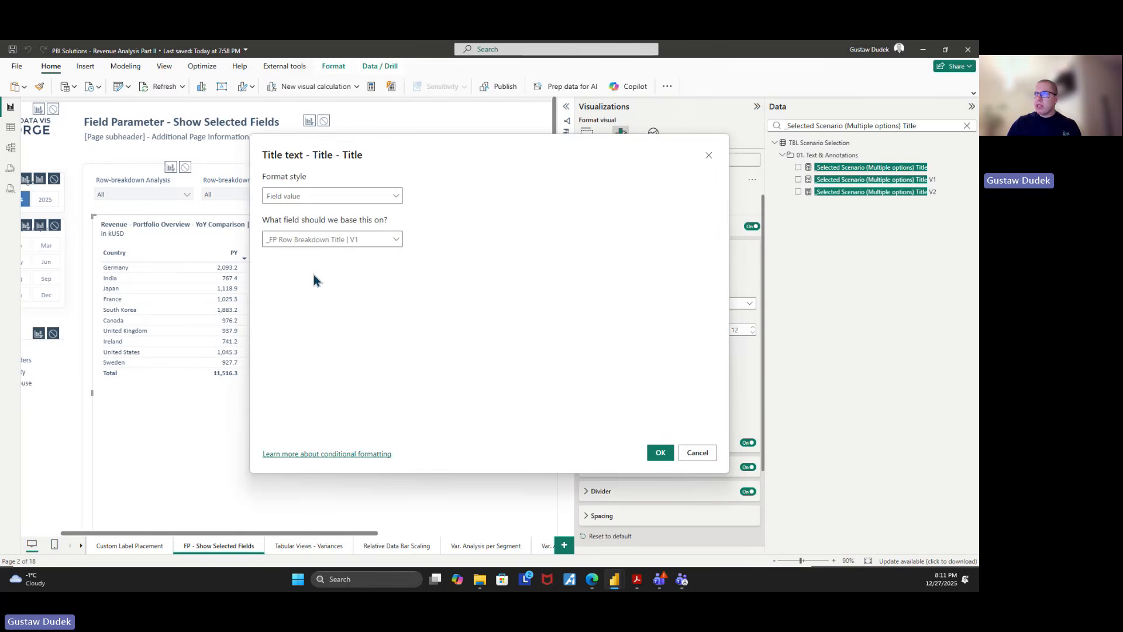
left_click(697, 454)
Search the data fields for "breakdown title", show the full _FP Row Breakdown Title | V1 formula, and recheck the matrix title's source field
triple_click(840, 125)
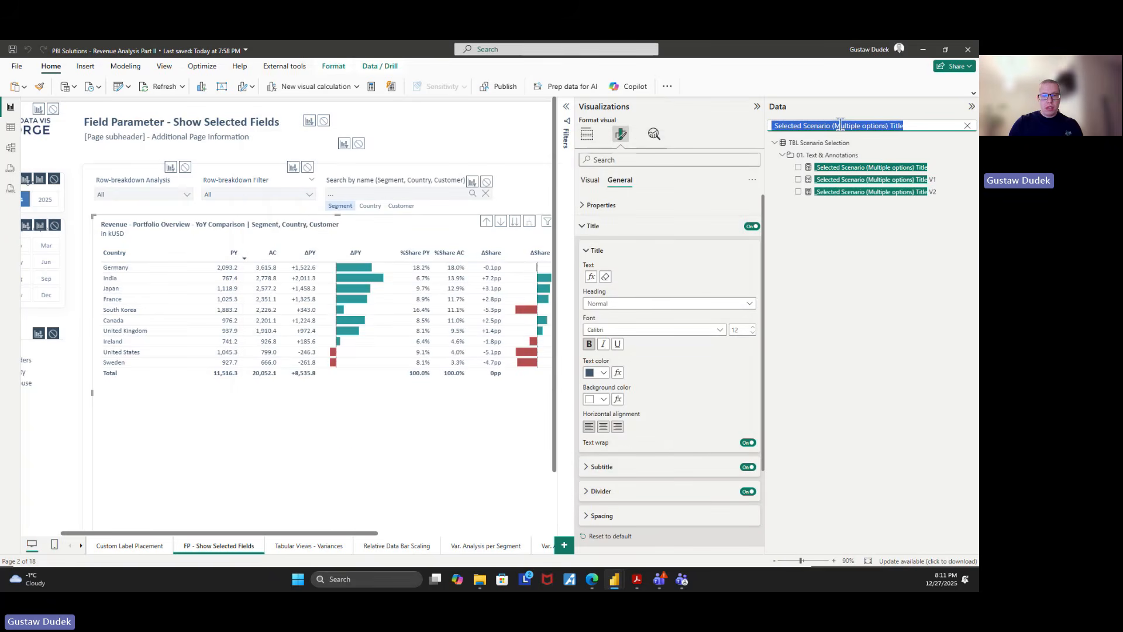
type("breakdown title")
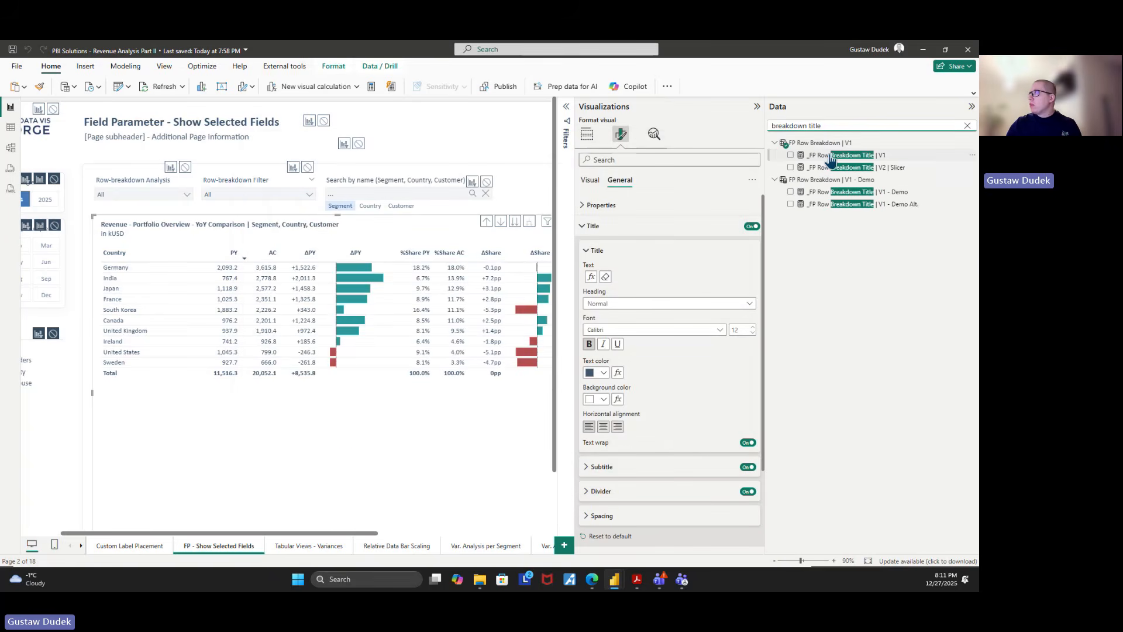
left_click(848, 155)
left_click(566, 107)
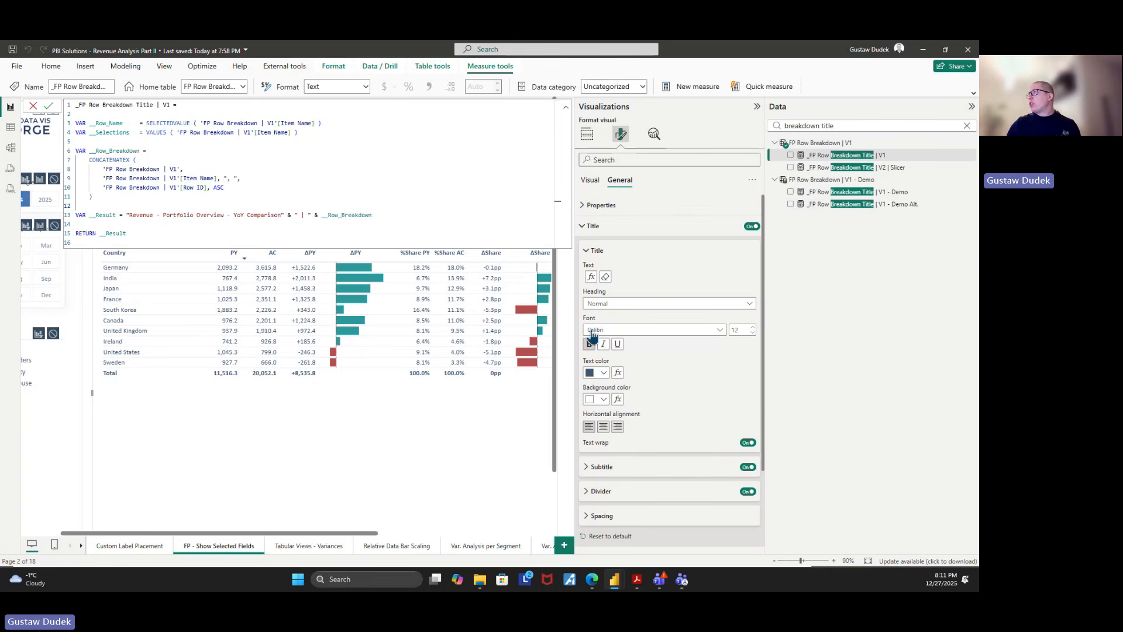
left_click(591, 277)
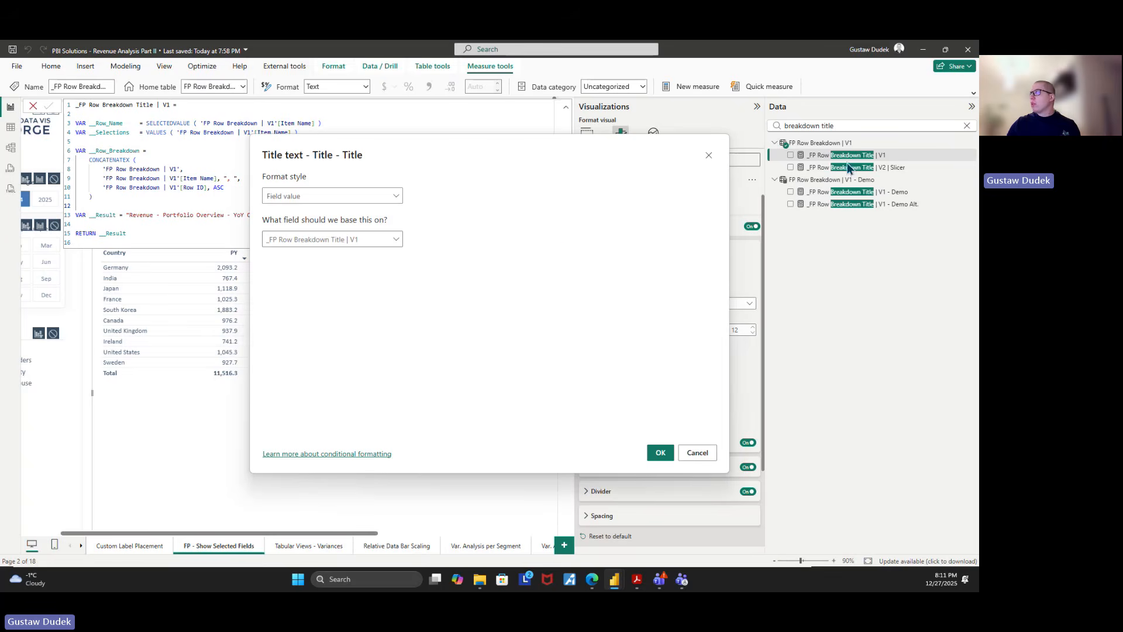
left_click(696, 454)
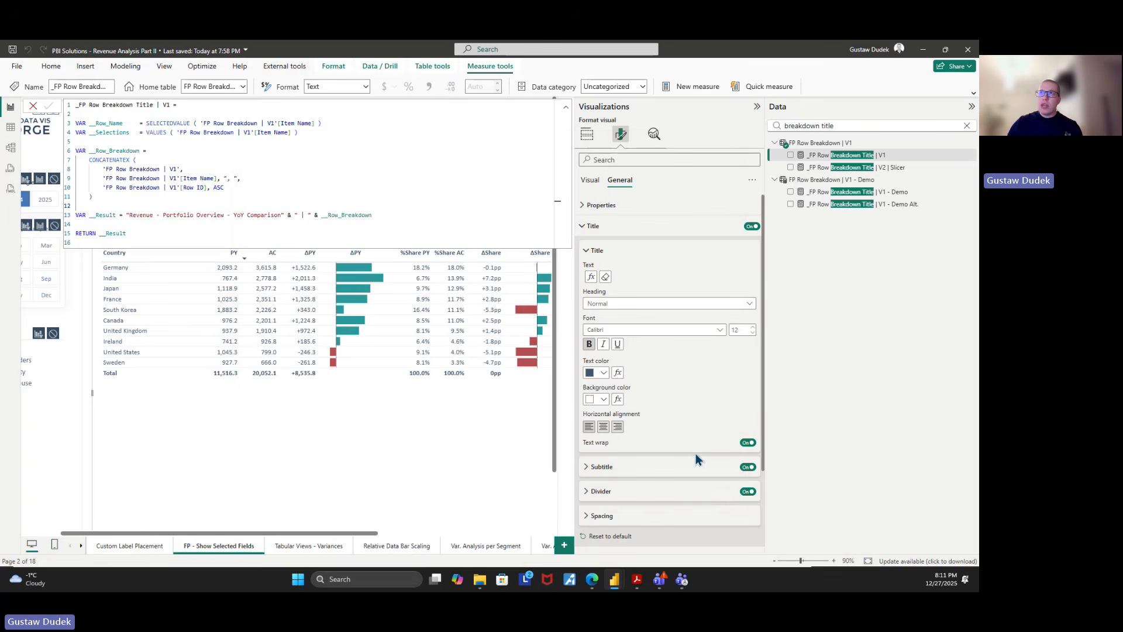
Examine the CONCATENATEX function in __Row_Breakdown, including its Item Name expression and comma delimiter
left_click(90, 162)
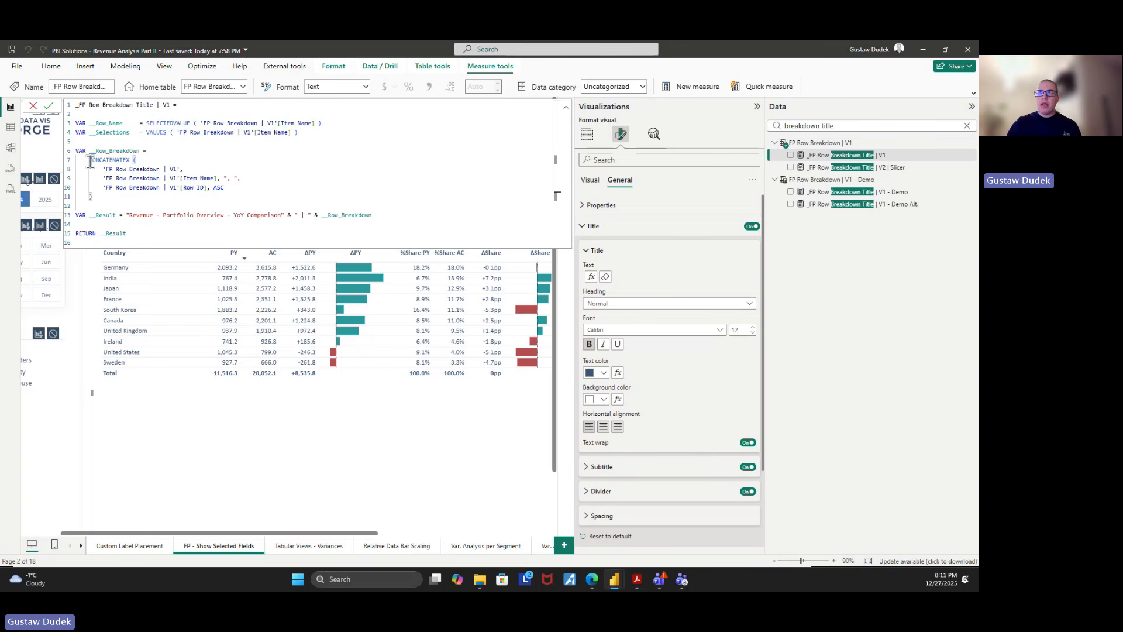
left_click_drag(90, 161, 127, 161)
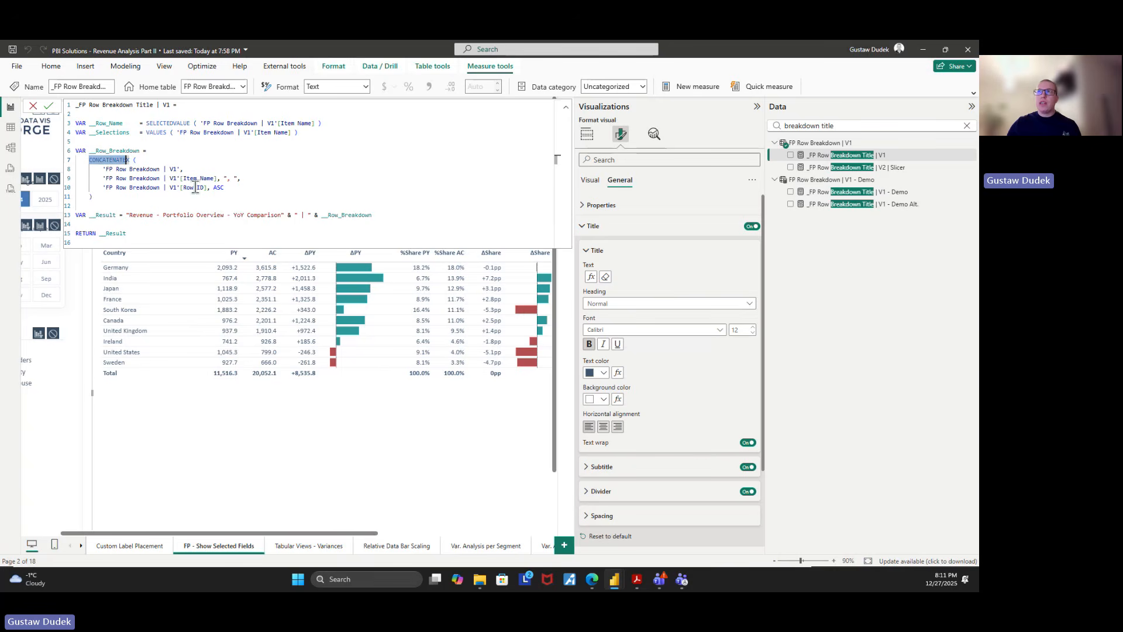
left_click_drag(217, 179, 186, 180)
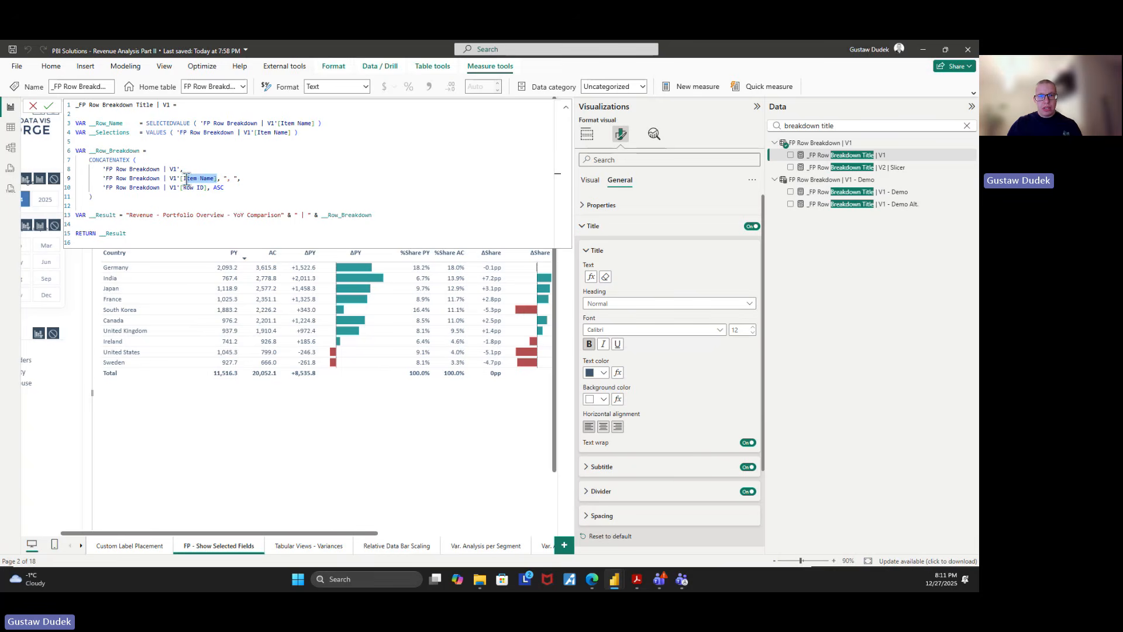
double_click(228, 179)
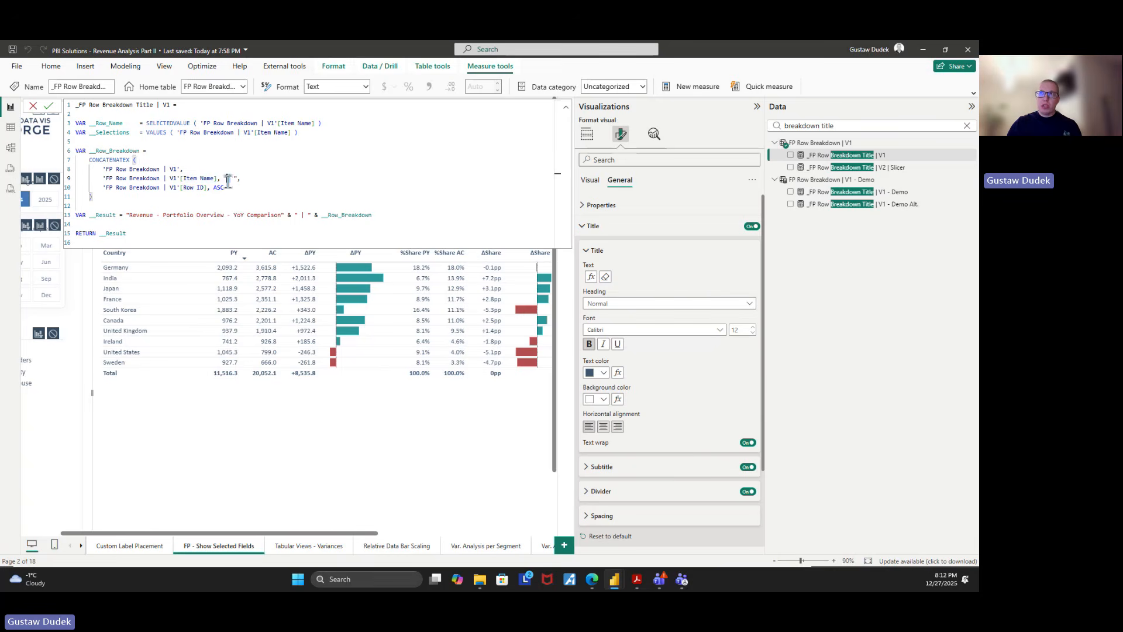
type("|")
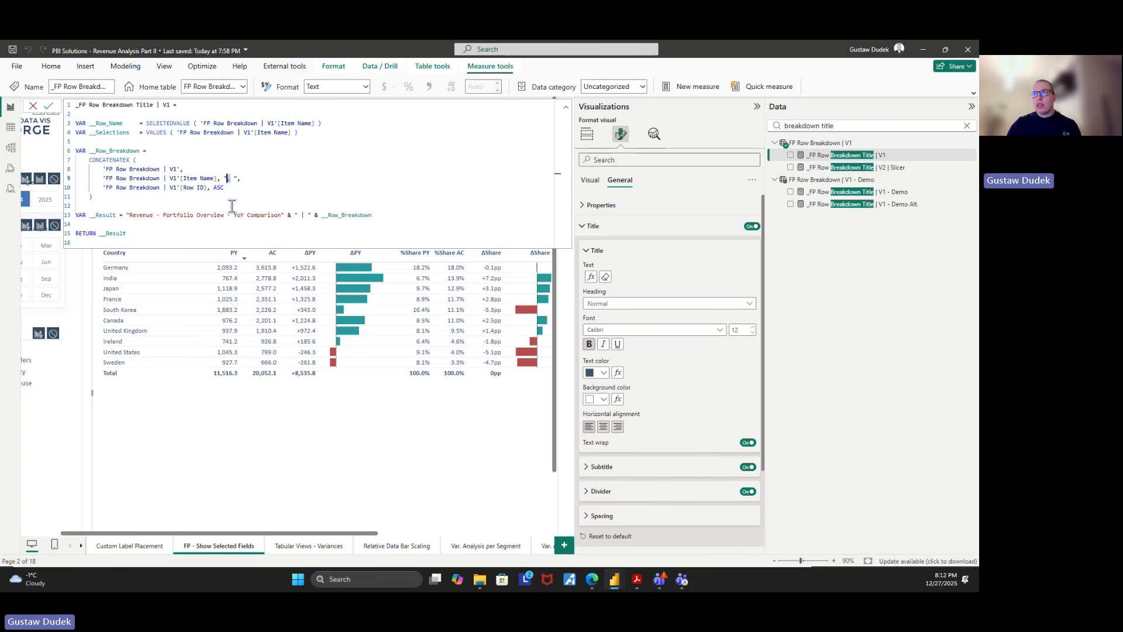
Examine the Row ID ascending sort argument that orders the items in the row breakdown title
double_click(228, 188)
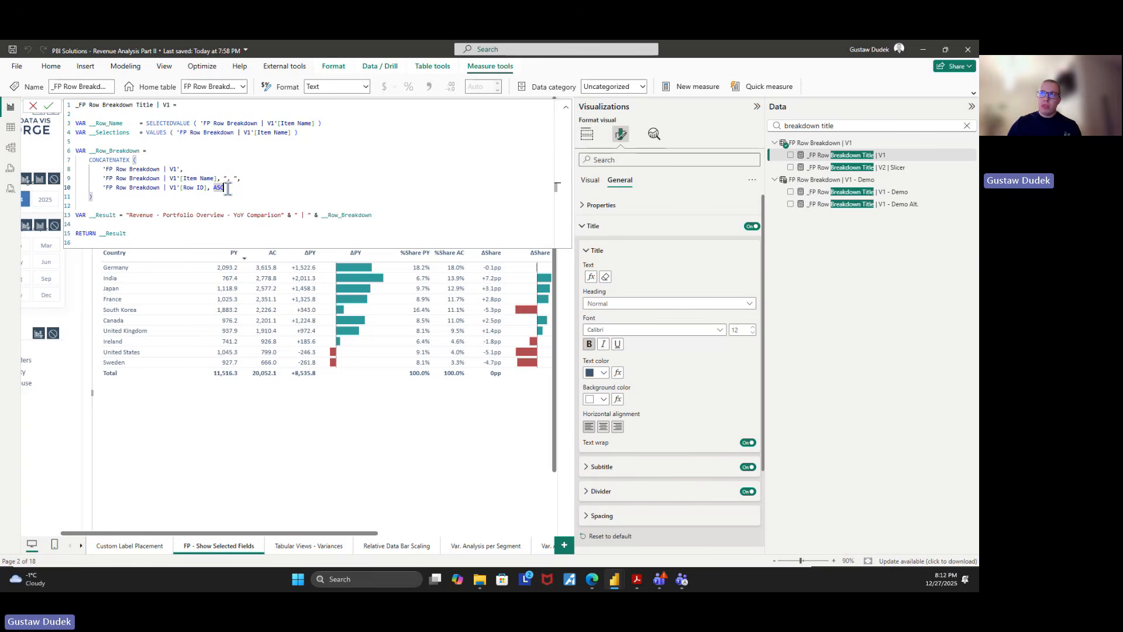
left_click_drag(228, 188, 105, 190)
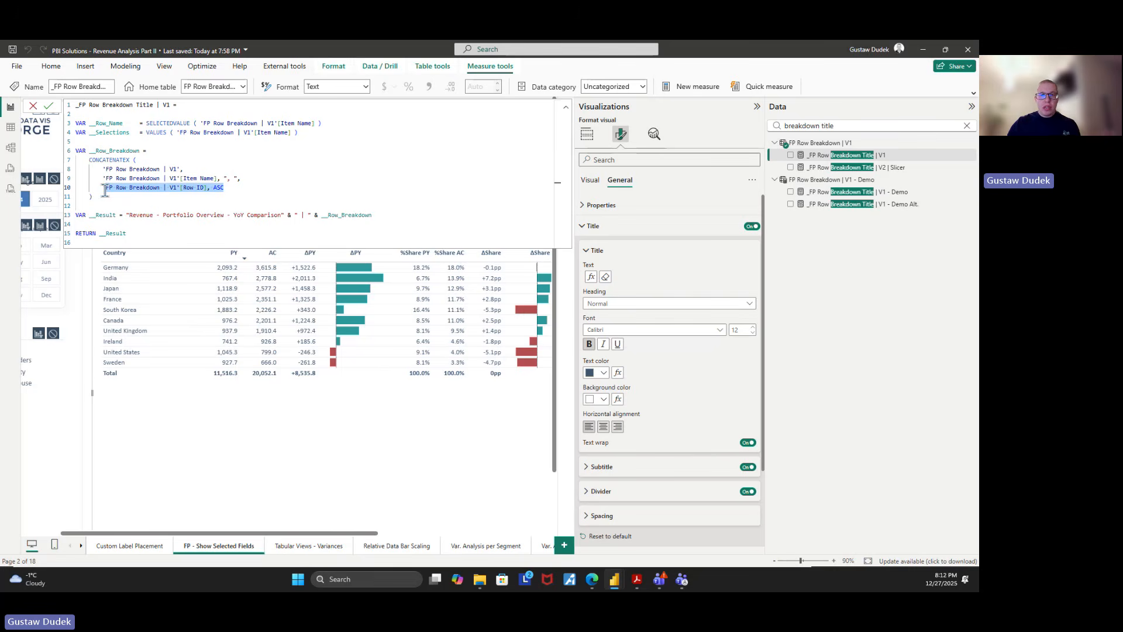
left_click(154, 188)
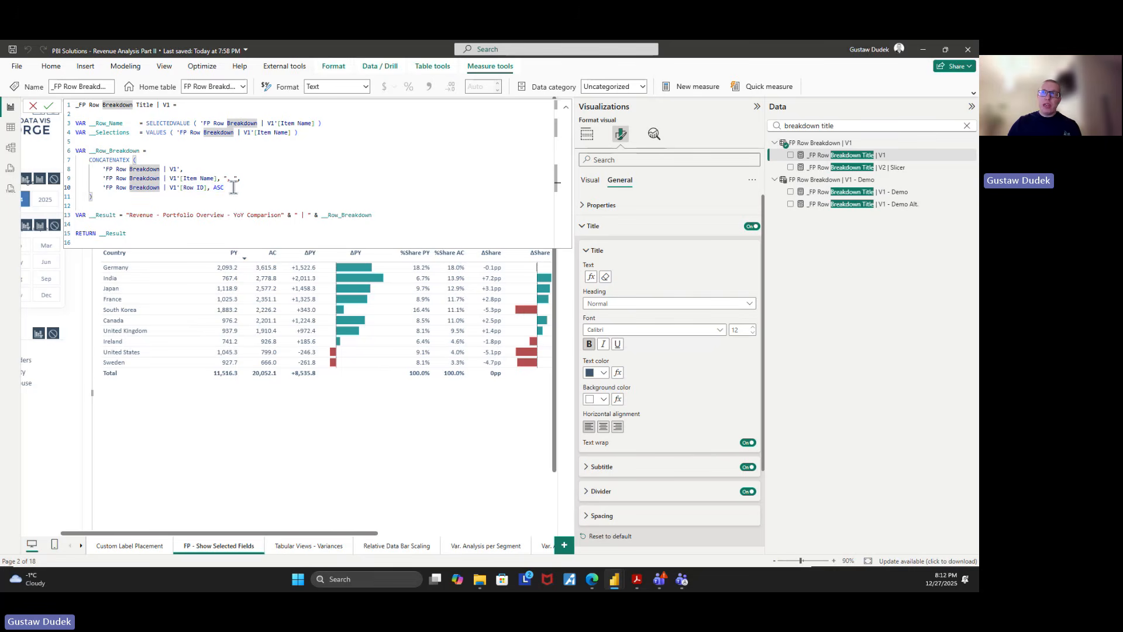
left_click(232, 188)
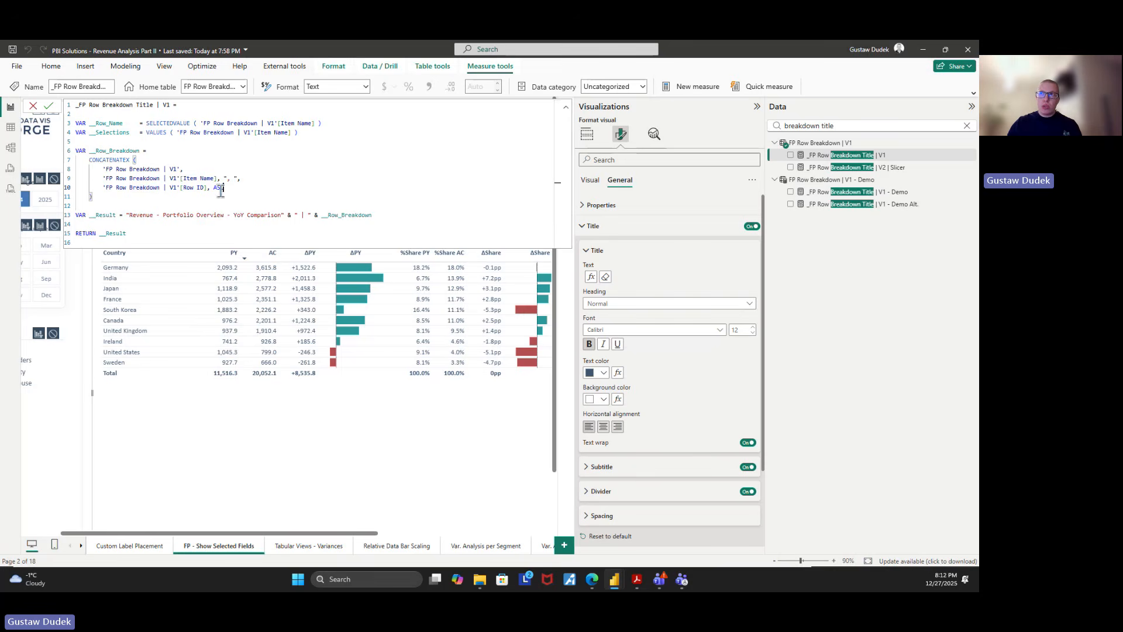
left_click(102, 188, "shift")
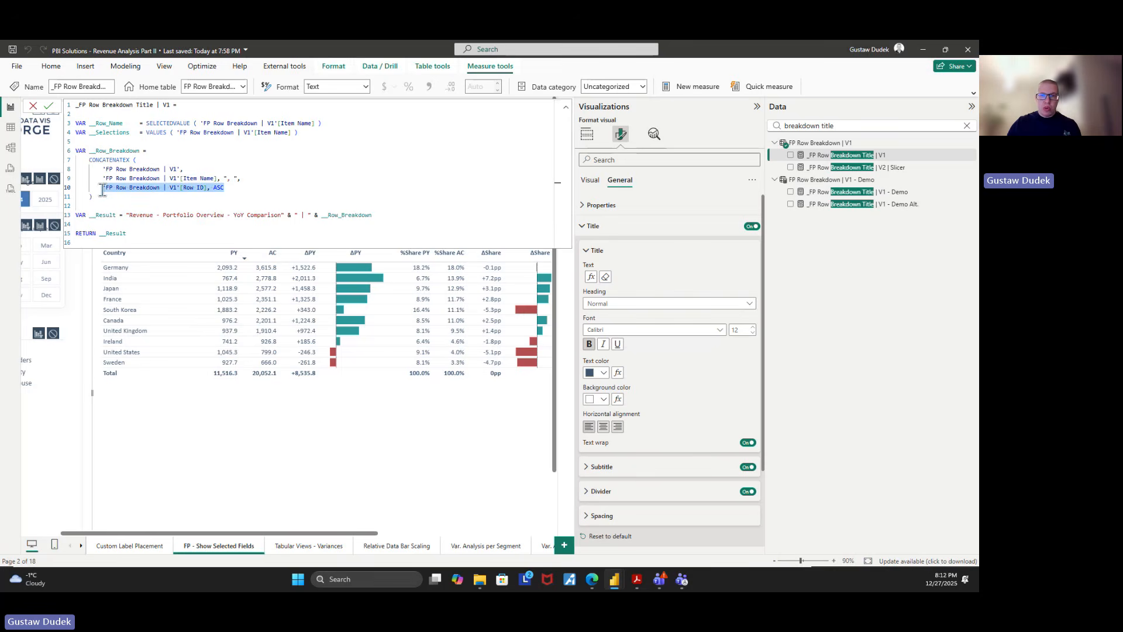
Open the FP - Scenario Selection V2 page and select the multi-select section's Revenue Structure by Segment matrix
left_click(81, 545)
left_click(82, 546)
left_click(81, 546)
left_click(81, 546)
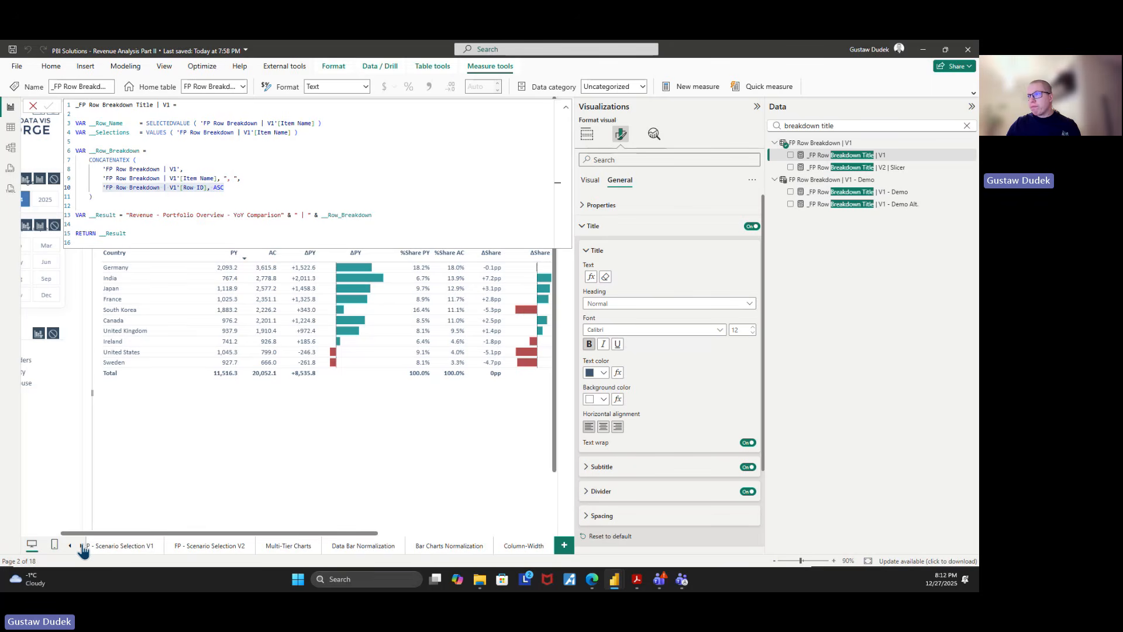
left_click(218, 547)
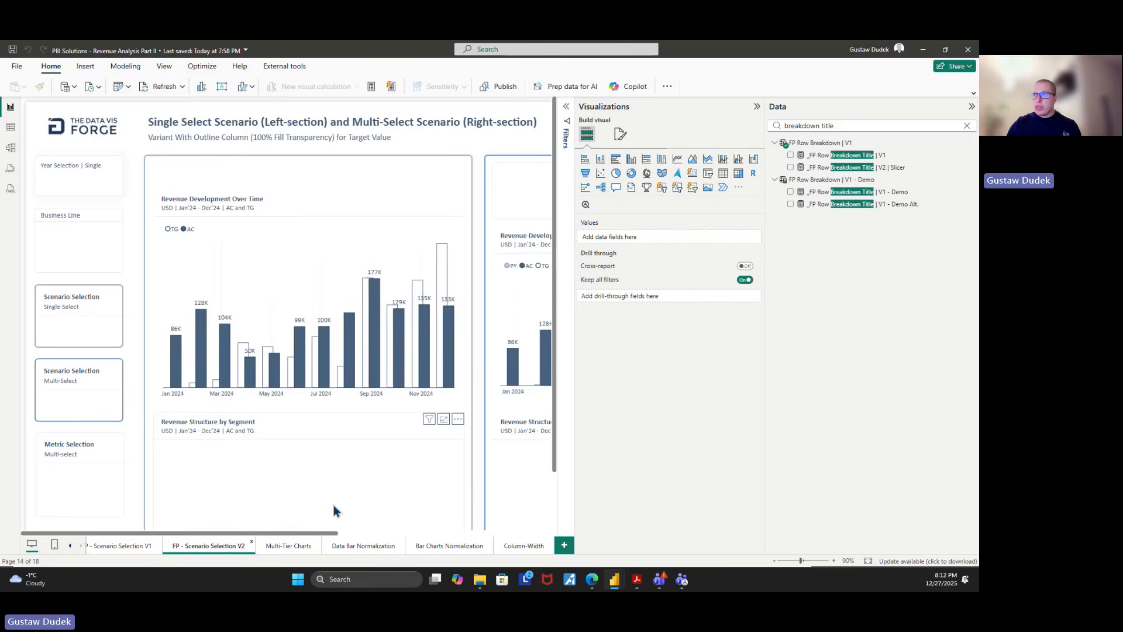
left_click_drag(329, 534, 427, 533)
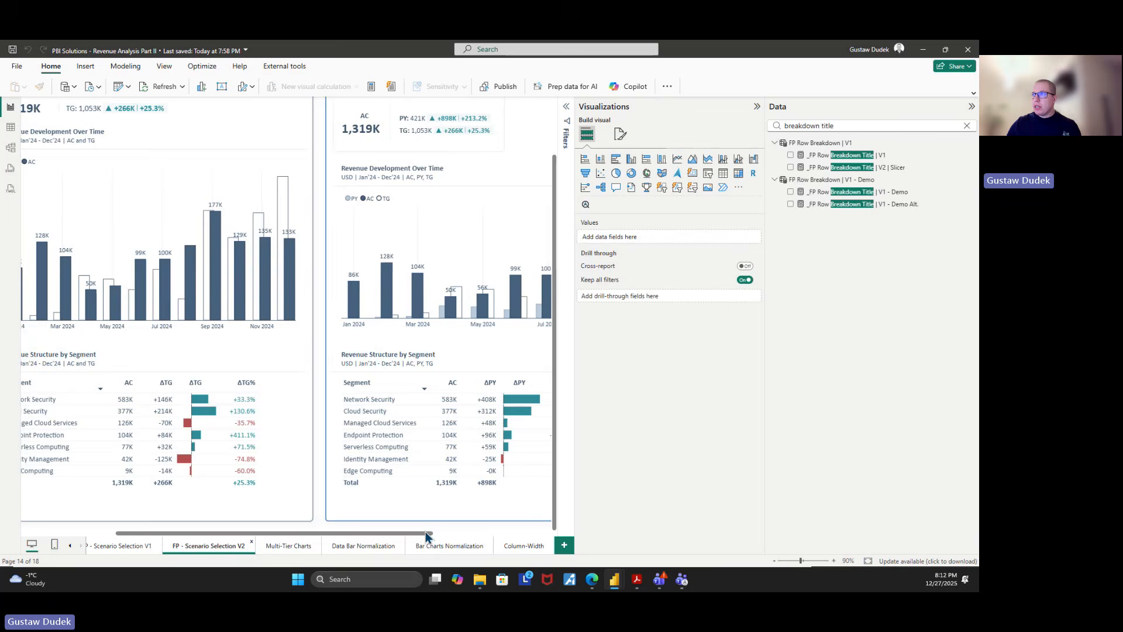
left_click(485, 359)
Search the data fields for "singl" and show the _Selected Scenario (Single selection) Title formula
left_click_drag(882, 125, 683, 101)
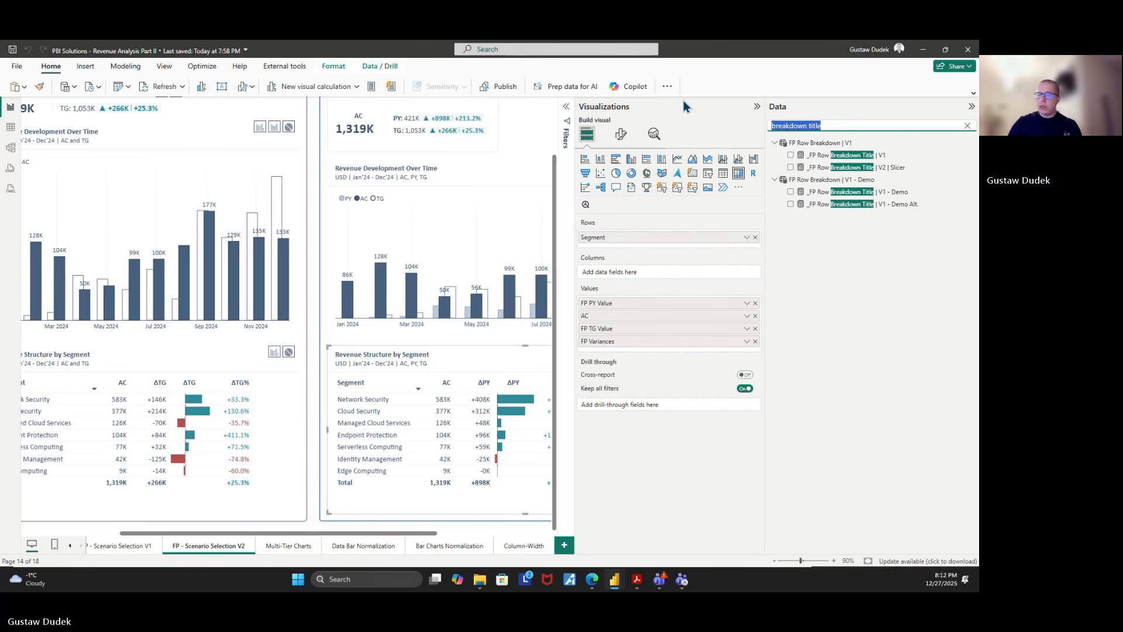
type("sing")
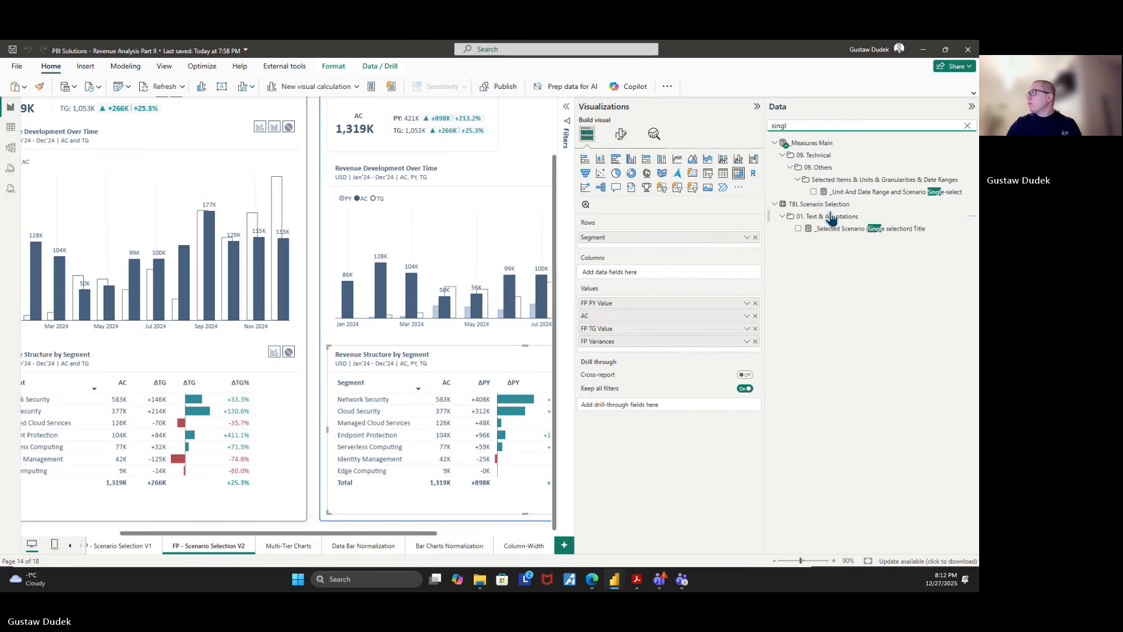
type("l")
left_click(865, 230)
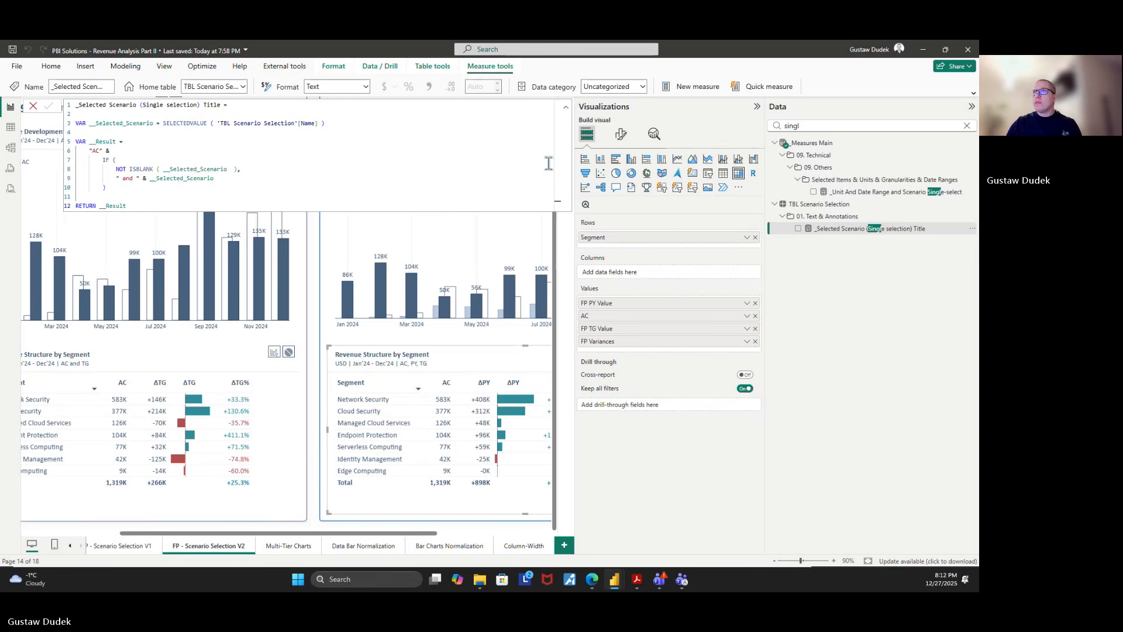
Search the data fields for "multi" and show the _Unit And Date Range and Scenario Multi-select and _Selected Scenario (Multiple options) Title formulas
left_click_drag(834, 127, 681, 54)
type("multi")
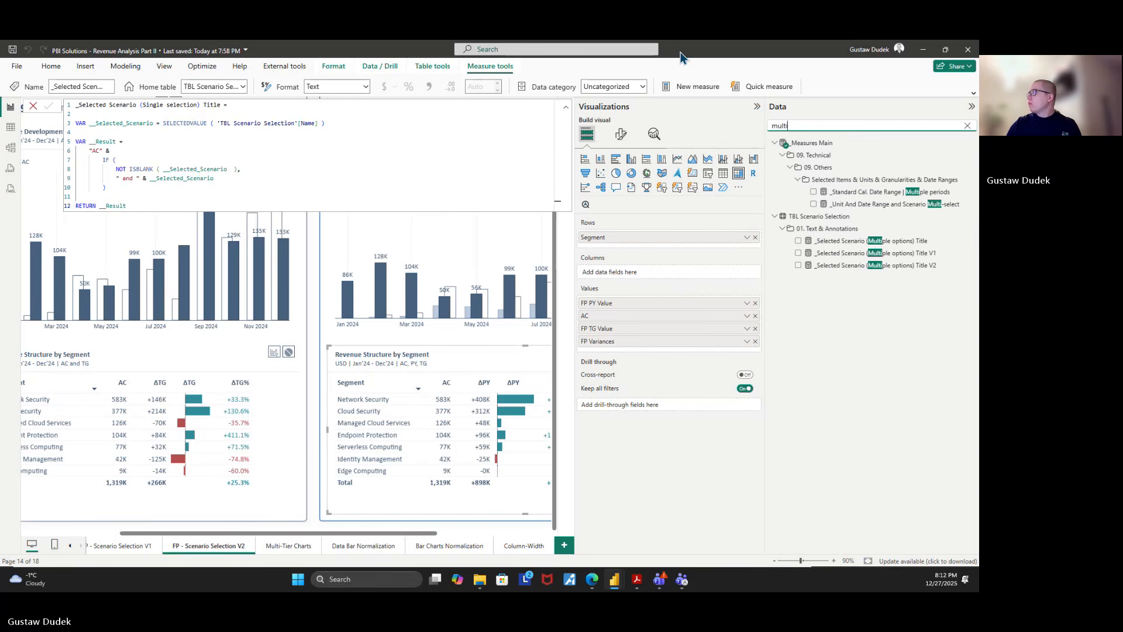
left_click(861, 206)
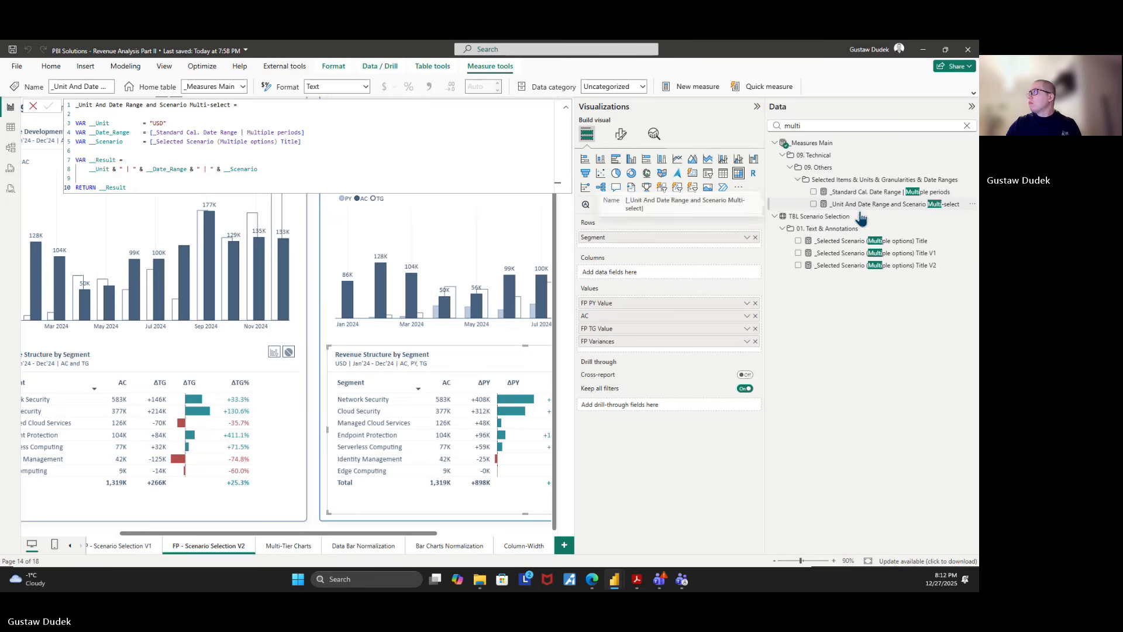
left_click(863, 244)
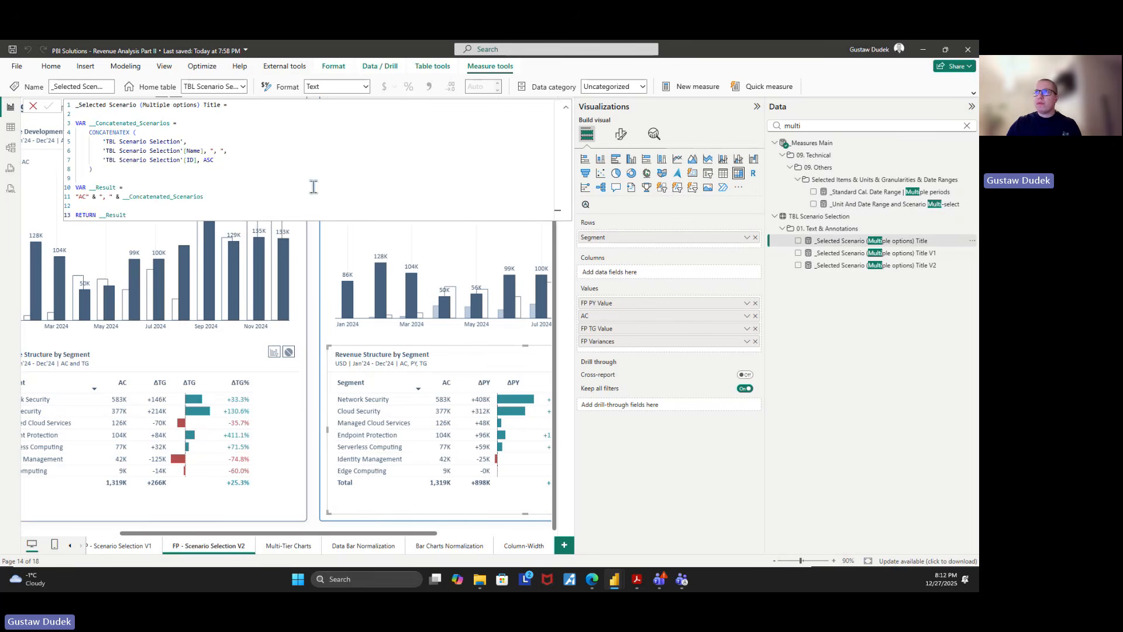
Enlarge the formula text and examine the 'TBL Scenario Selection'[ID] sort argument of CONCATENATEX in __Concatenated_Scenarios
scroll(136, 168, "up", 3, "ctrl")
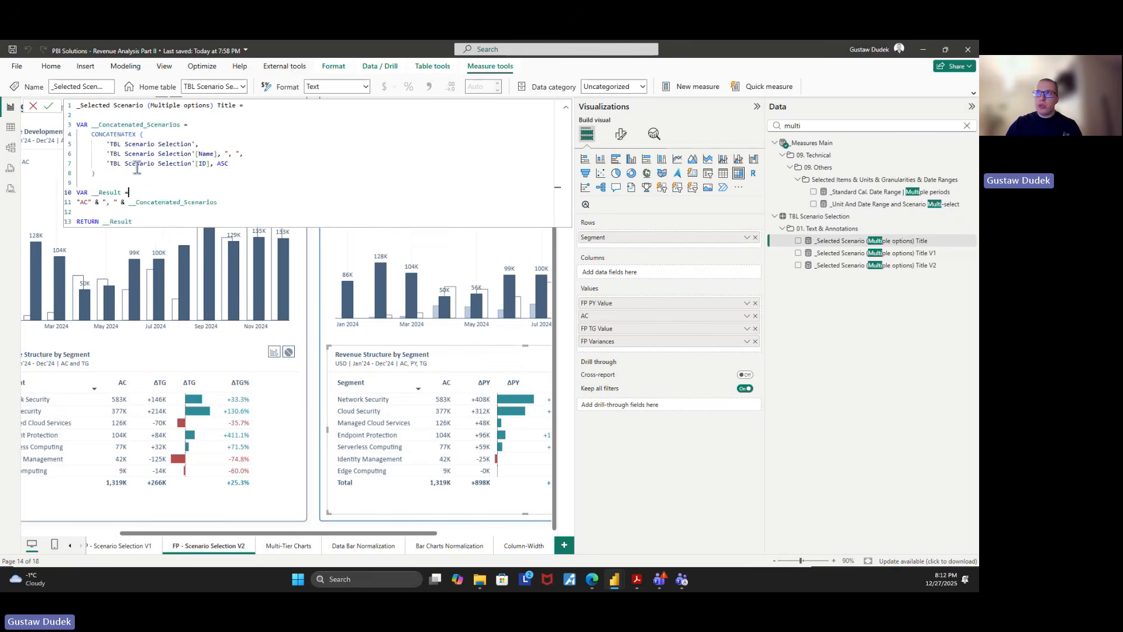
left_click_drag(273, 194, 192, 196)
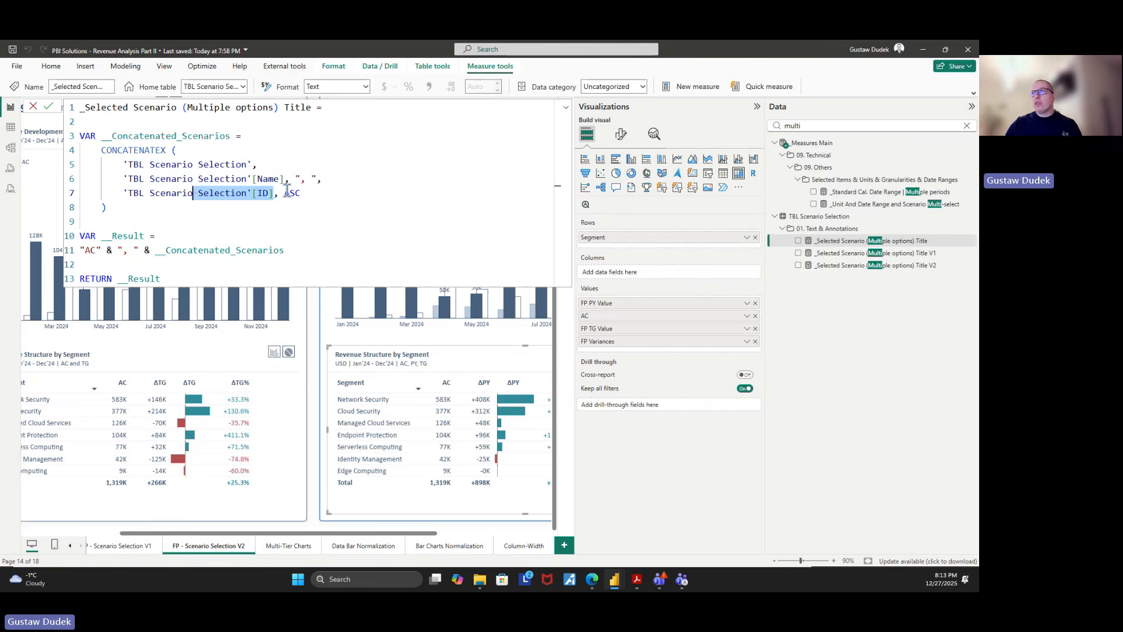
left_click(323, 220)
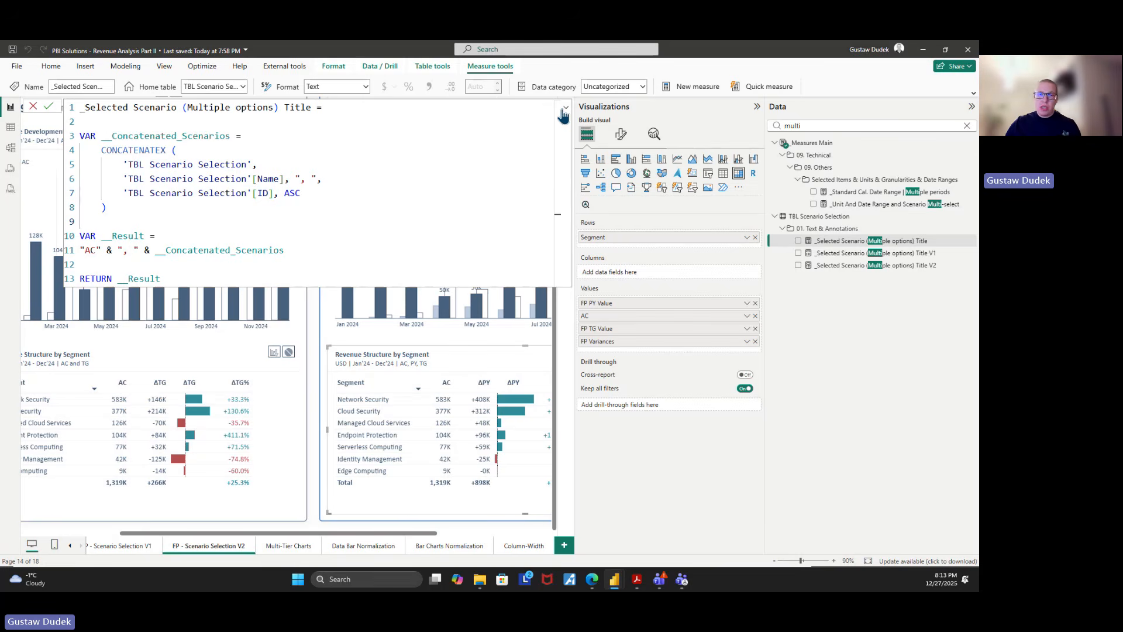